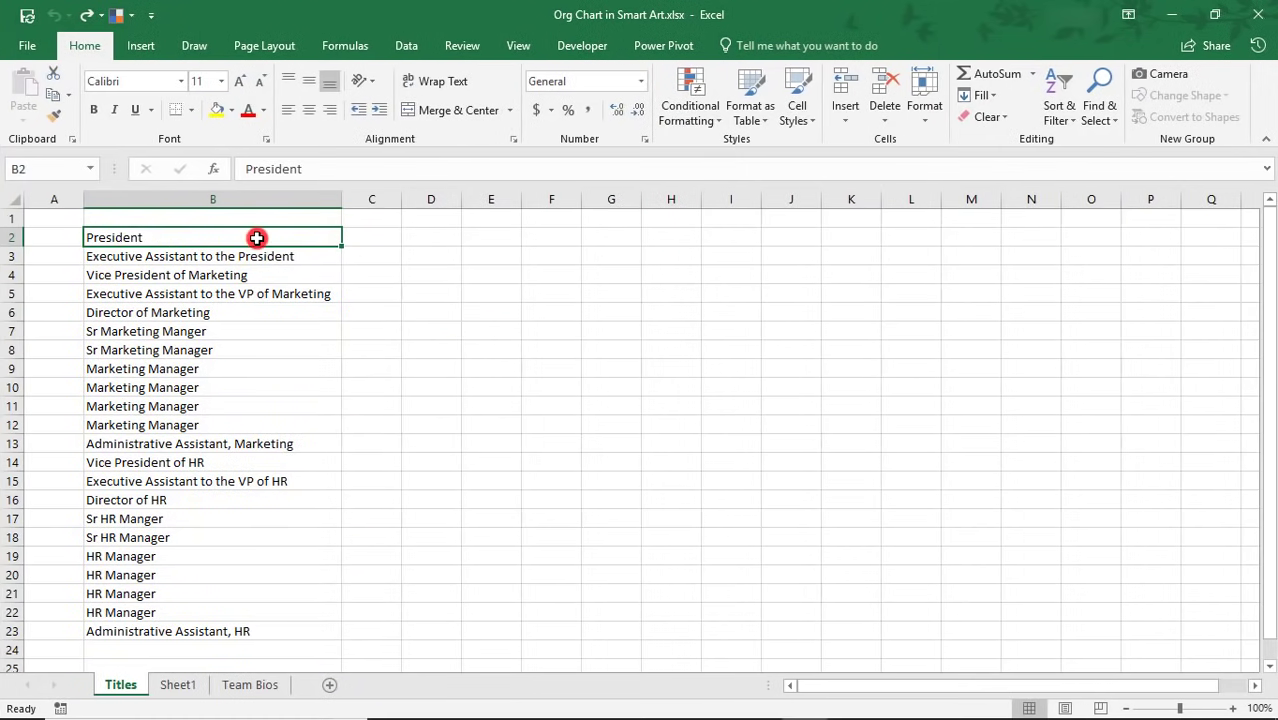
Copy the job titles in B2:B23 of the Titles sheet.
drag(257, 237, 246, 624)
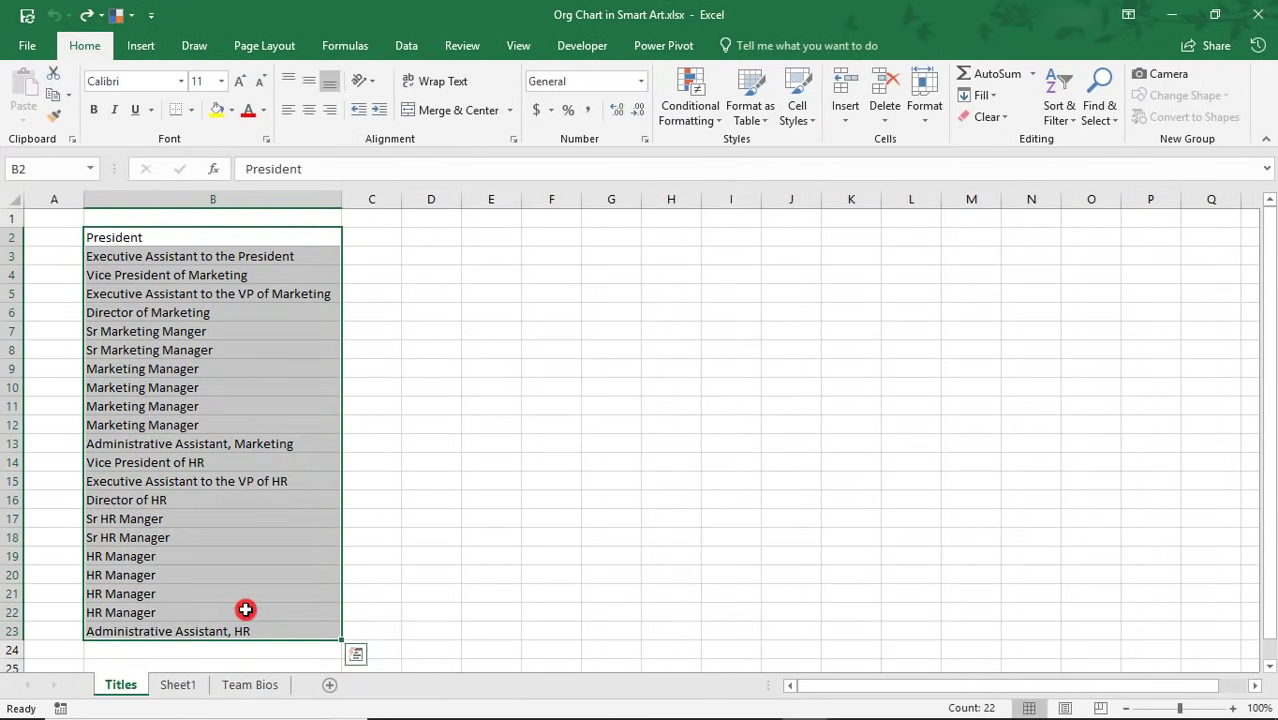
right_click(260, 460)
click(357, 76)
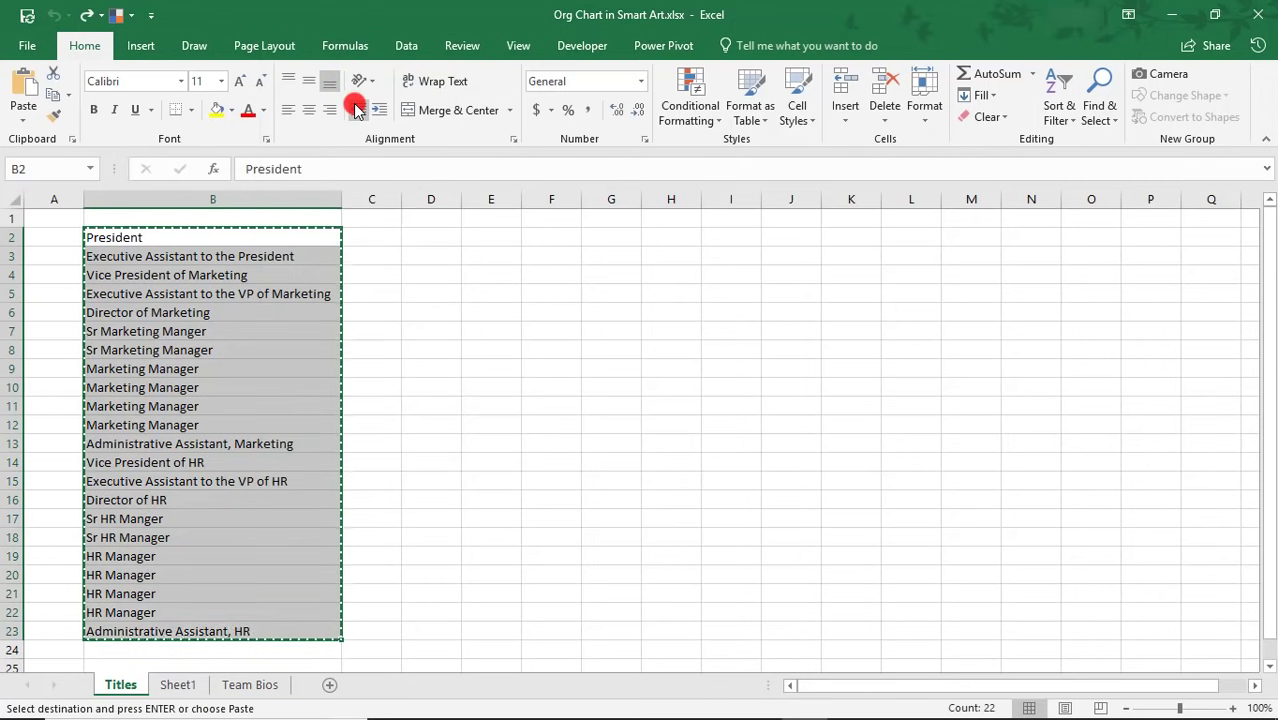
Insert a SmartArt Organization Chart from the Hierarchy category on Sheet1.
click(185, 678)
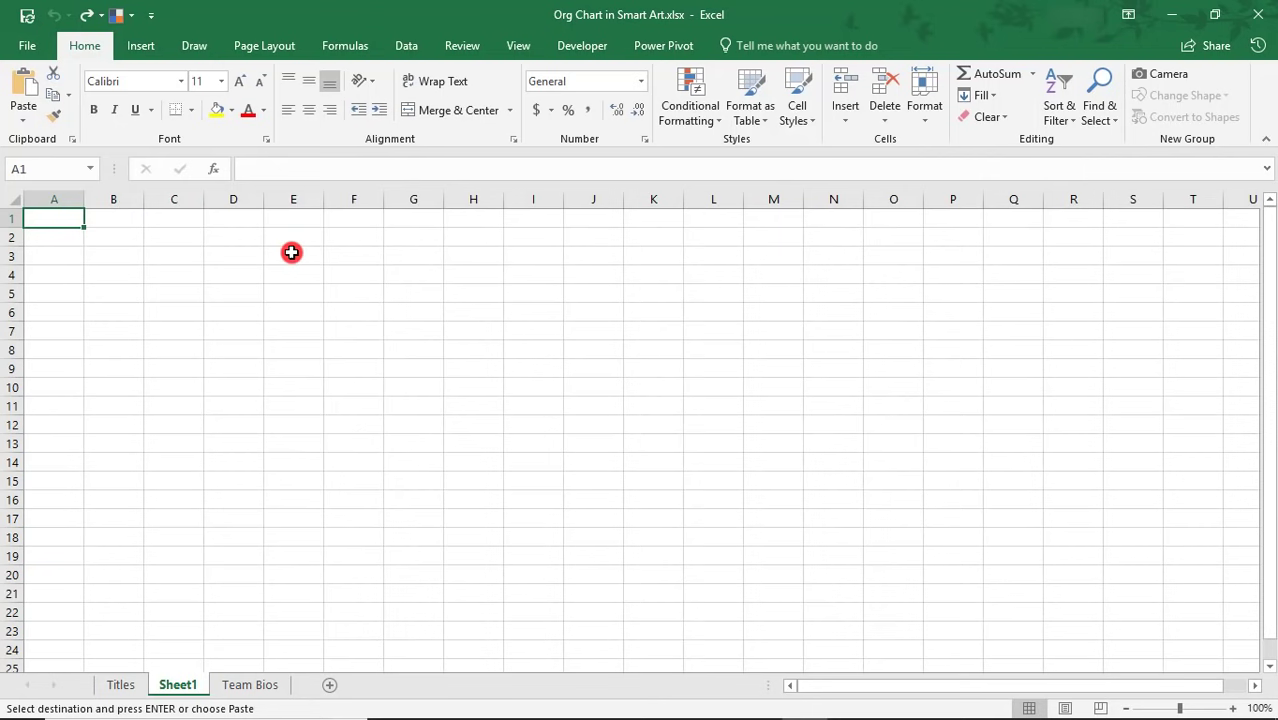
click(146, 46)
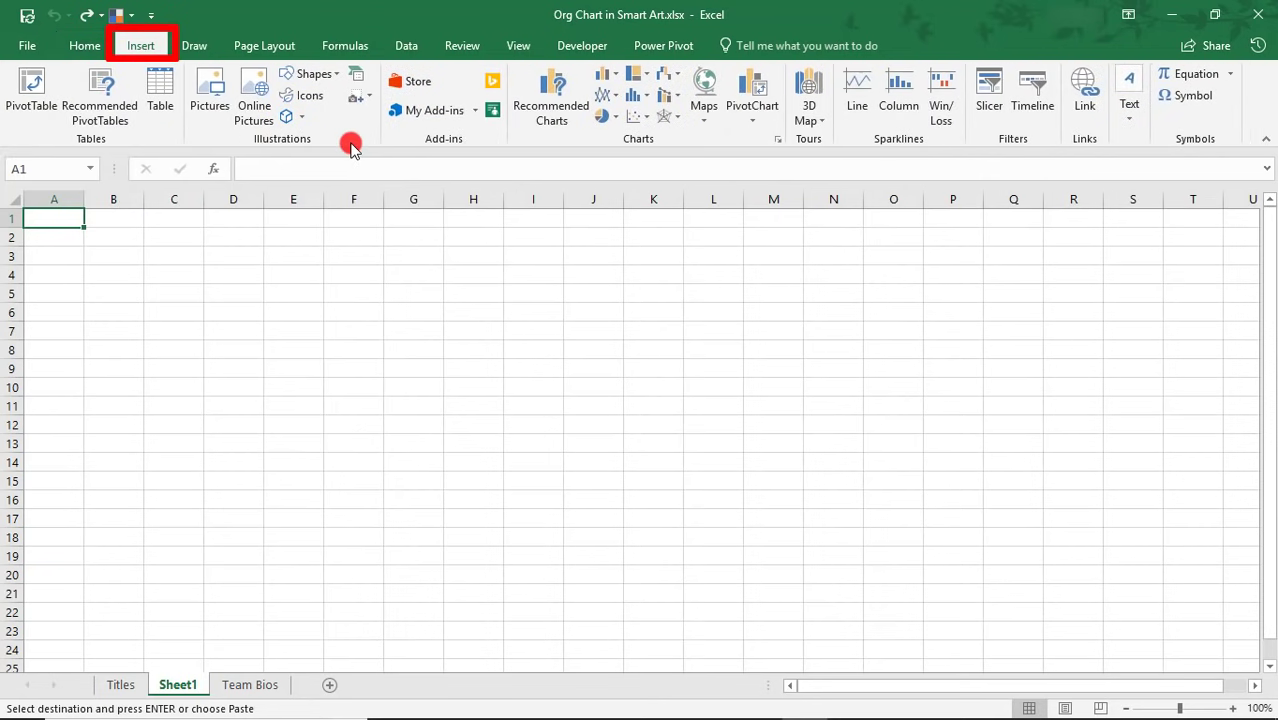
click(353, 78)
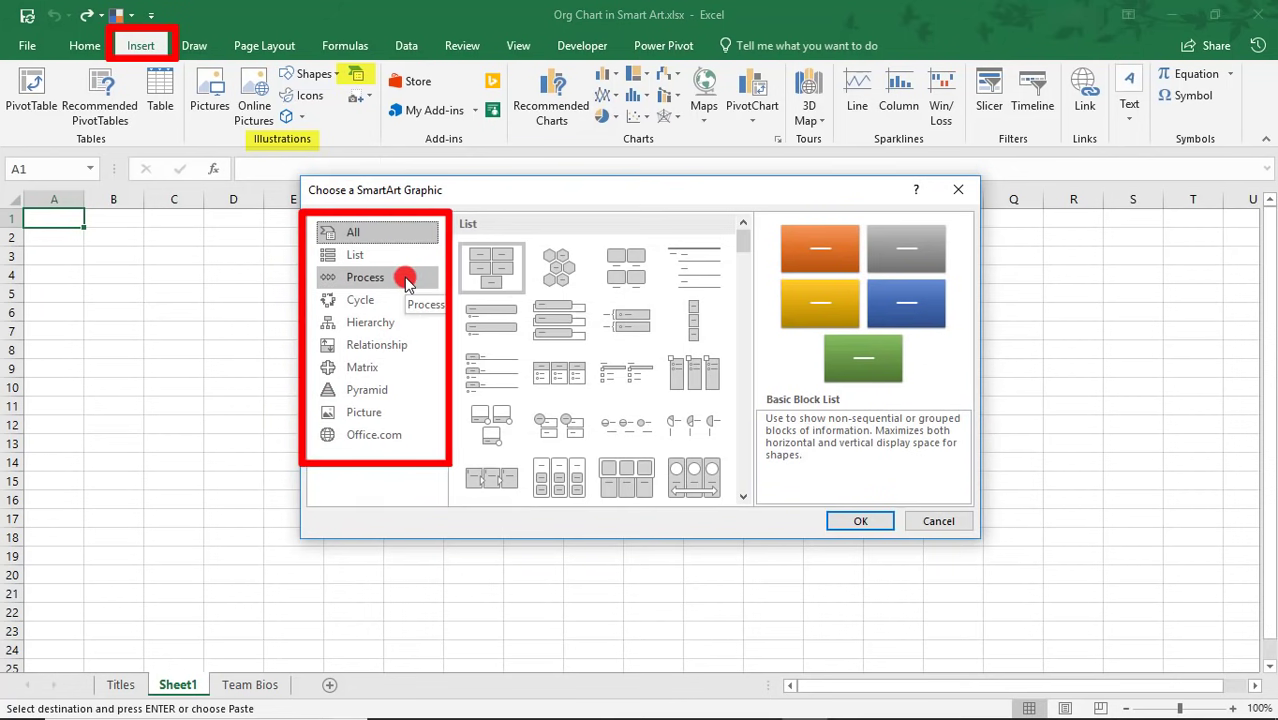
click(404, 328)
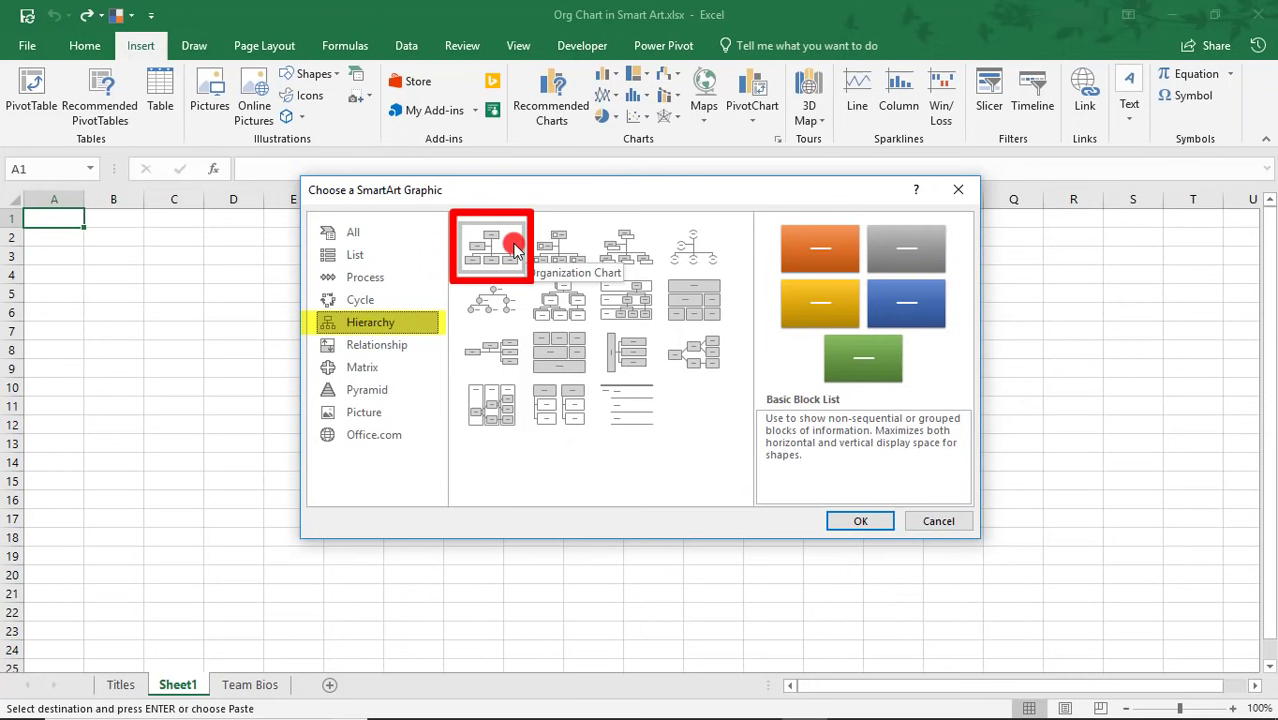
click(514, 250)
click(860, 520)
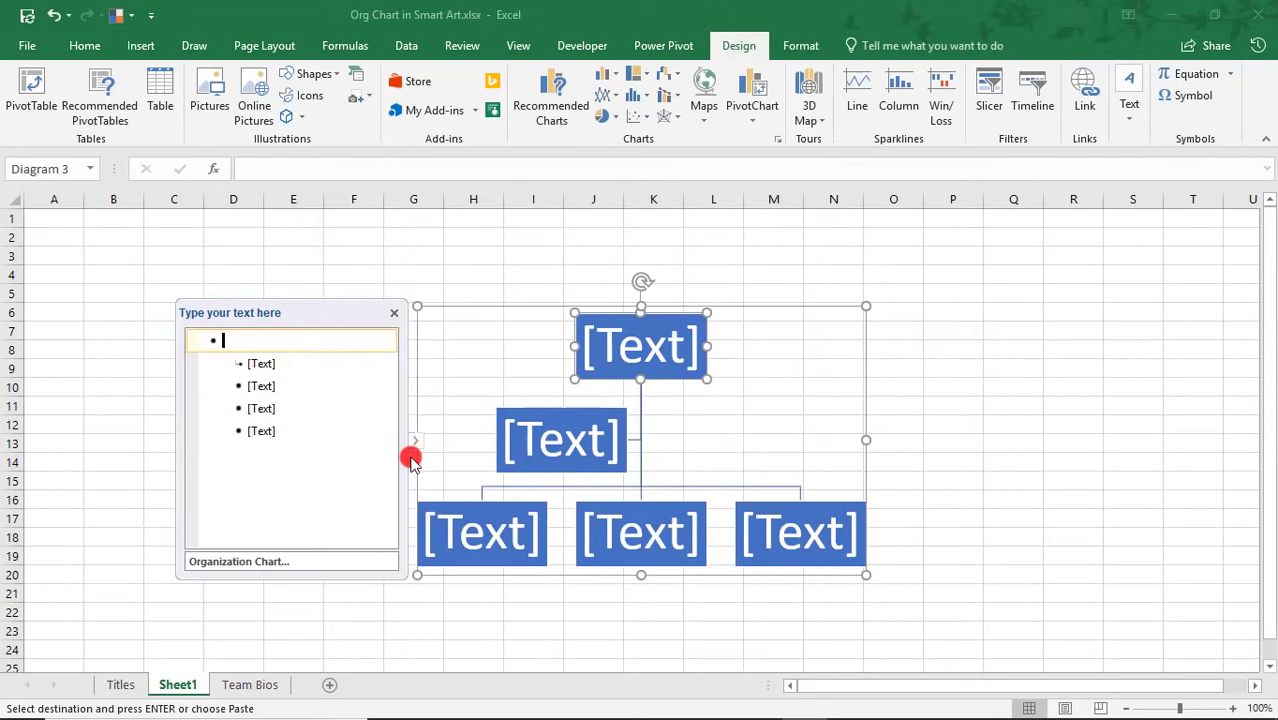
Replace all placeholder text in the organization chart with the copied job titles.
key(ctrl+a)
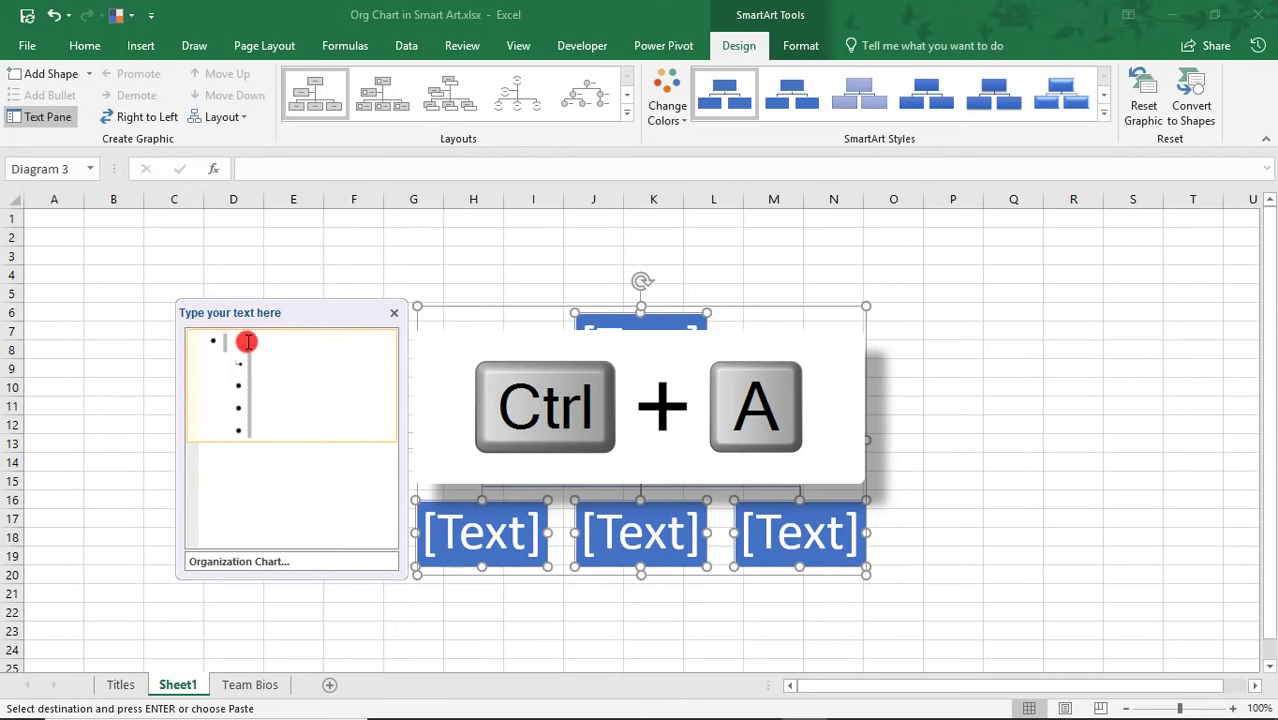
key(ctrl+v)
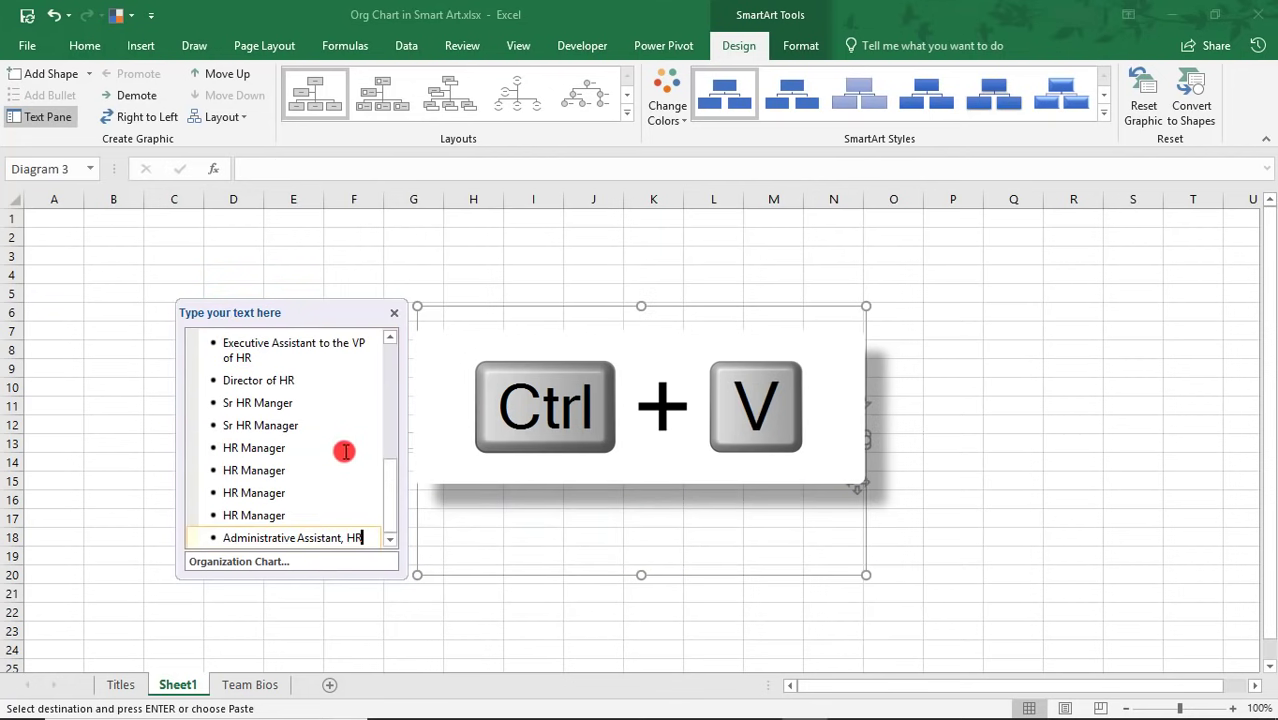
Move the chart to the top of Sheet1, enlarge it to about 19 columns by 23 rows, and shift it to make room for its text list.
drag(471, 307, 141, 218)
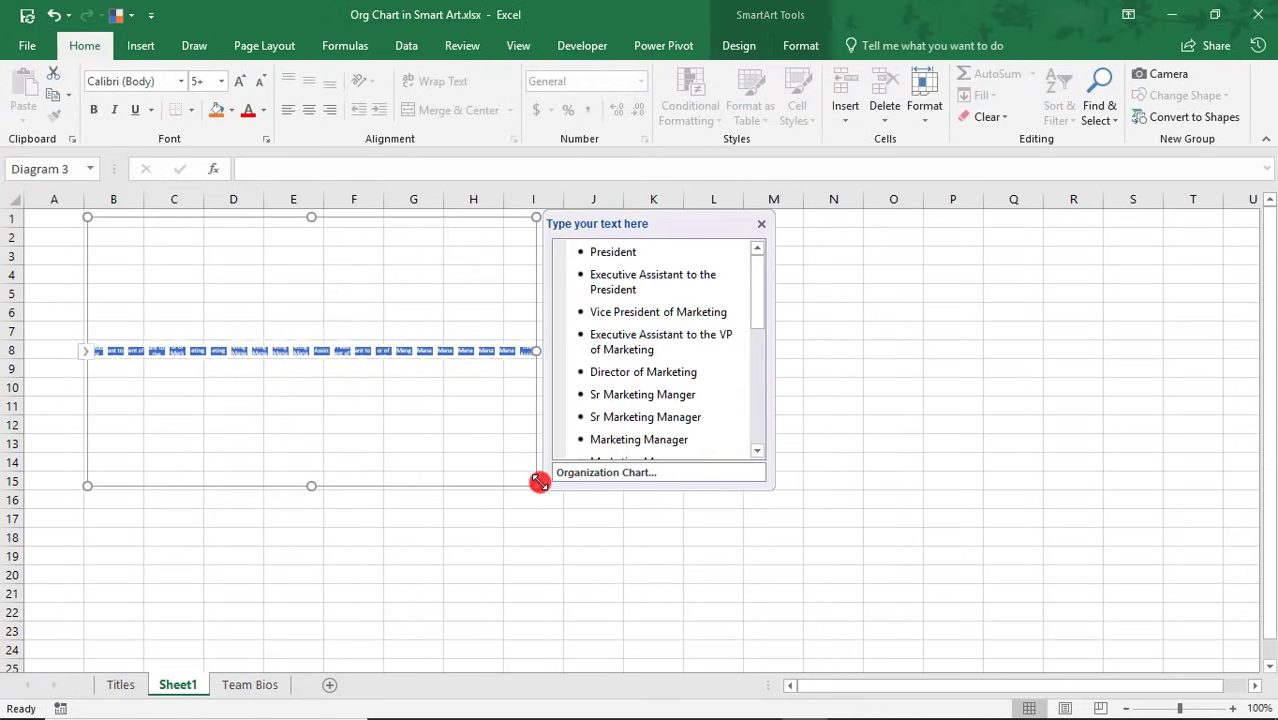
drag(538, 484, 1208, 646)
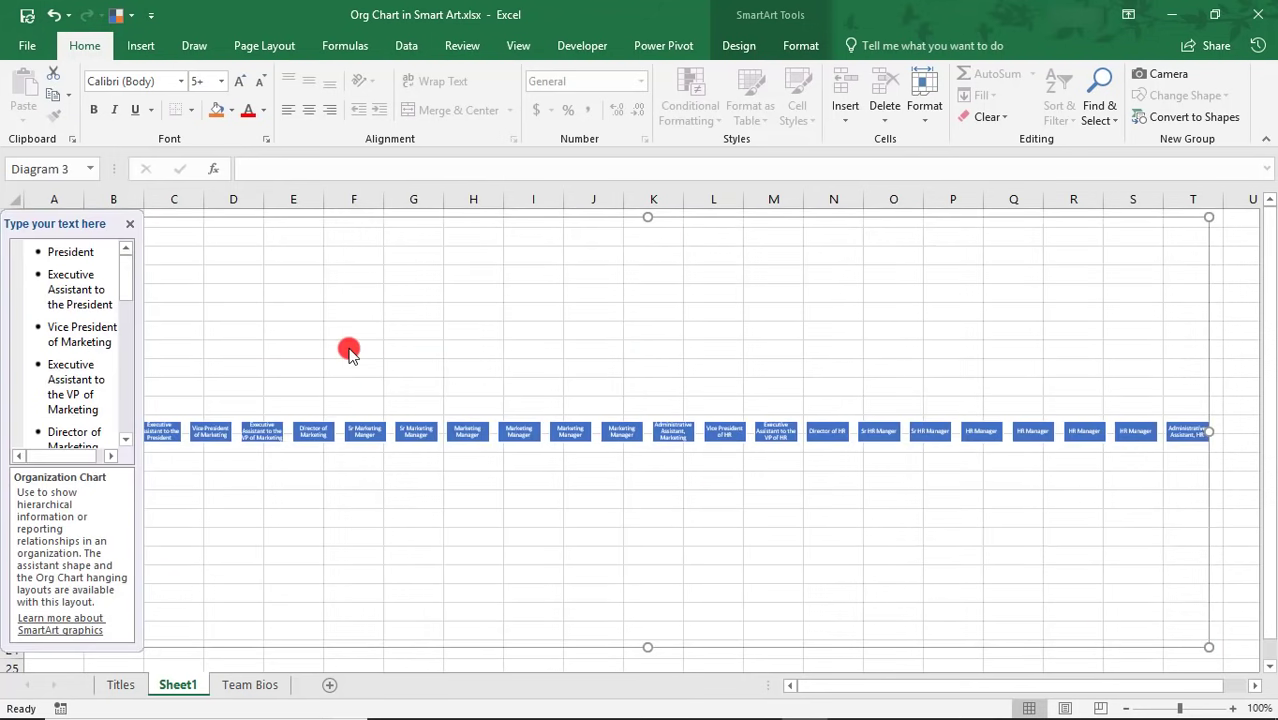
drag(143, 345, 280, 337)
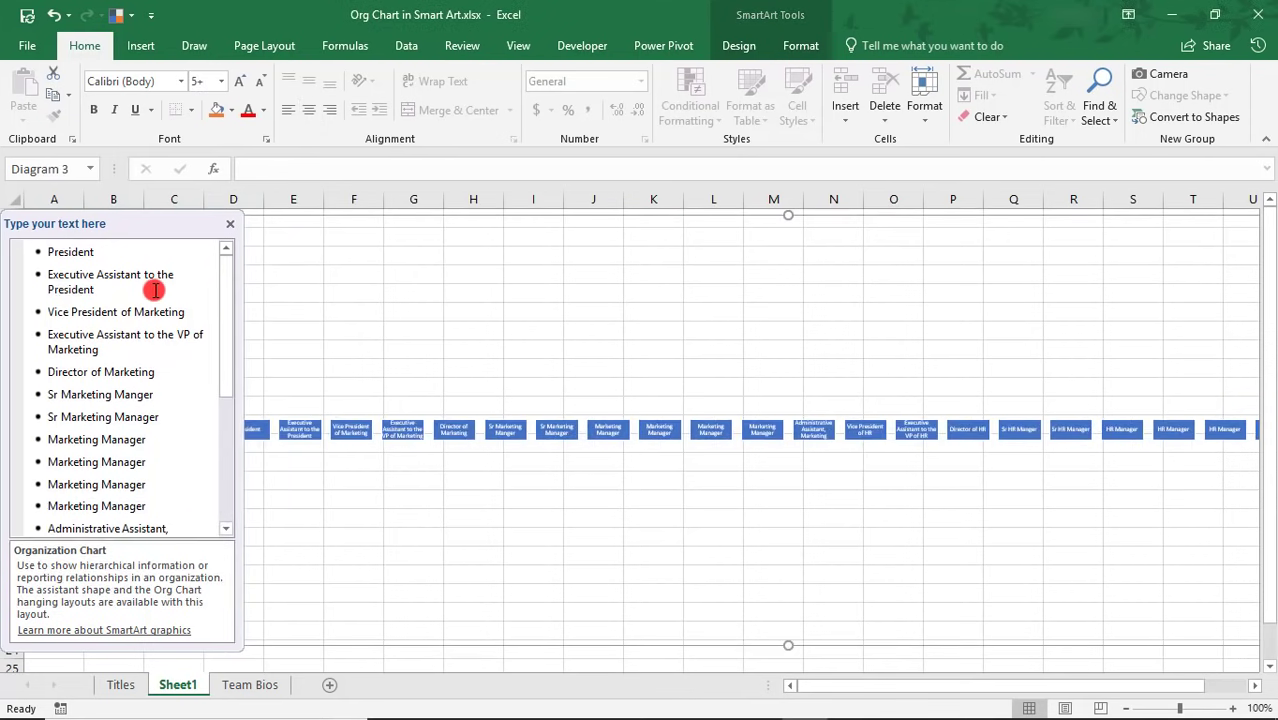
Demote Executive Assistant to the President and Vice President of Marketing one level, beneath President.
click(42, 280)
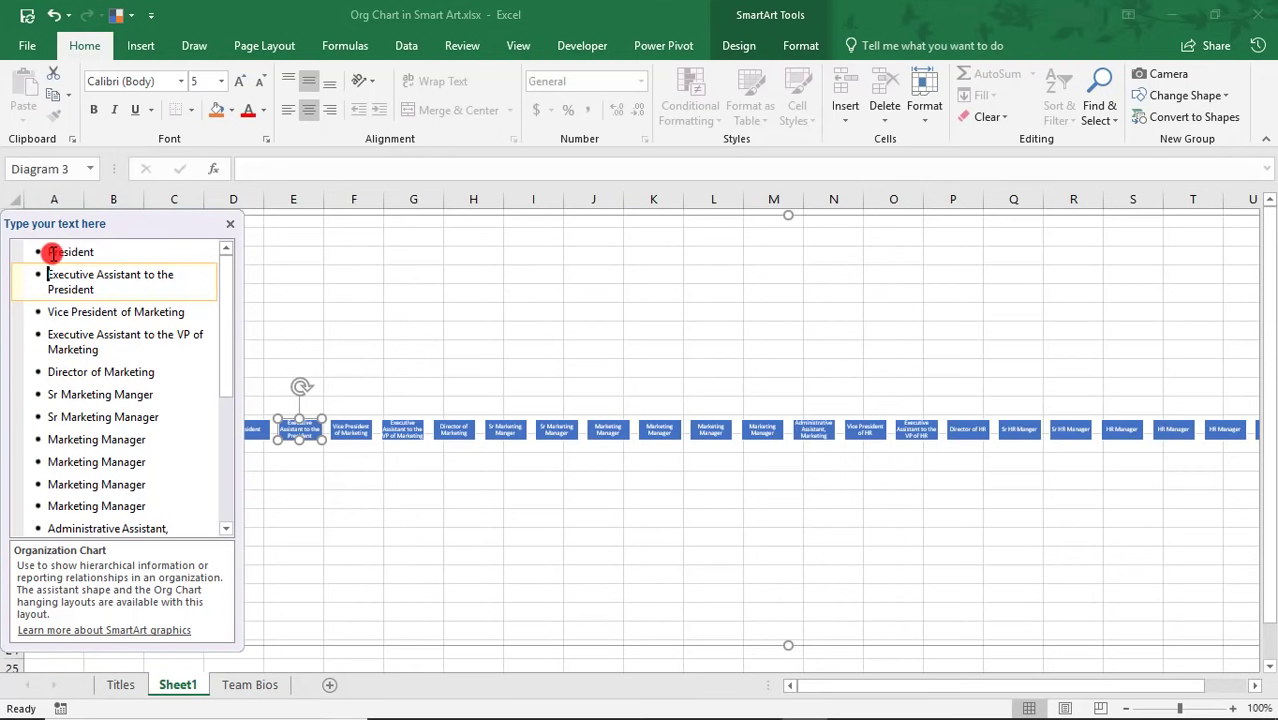
key(Tab)
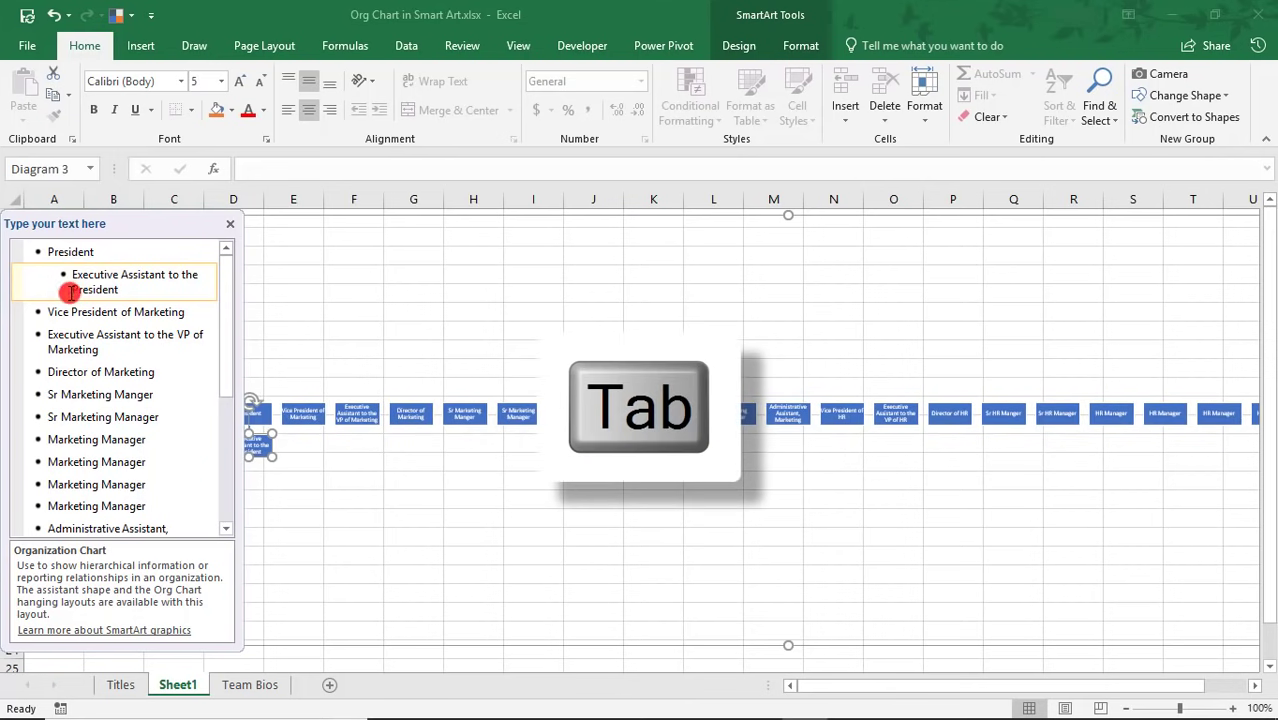
click(47, 312)
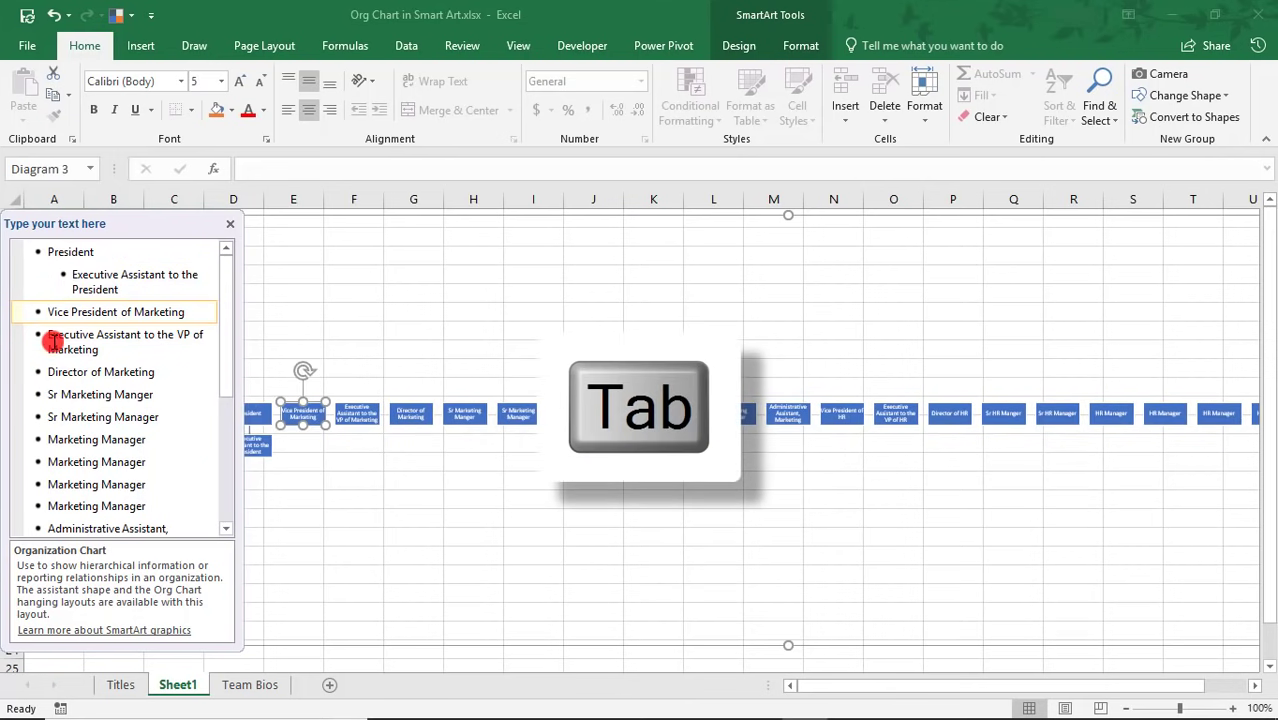
key(Tab)
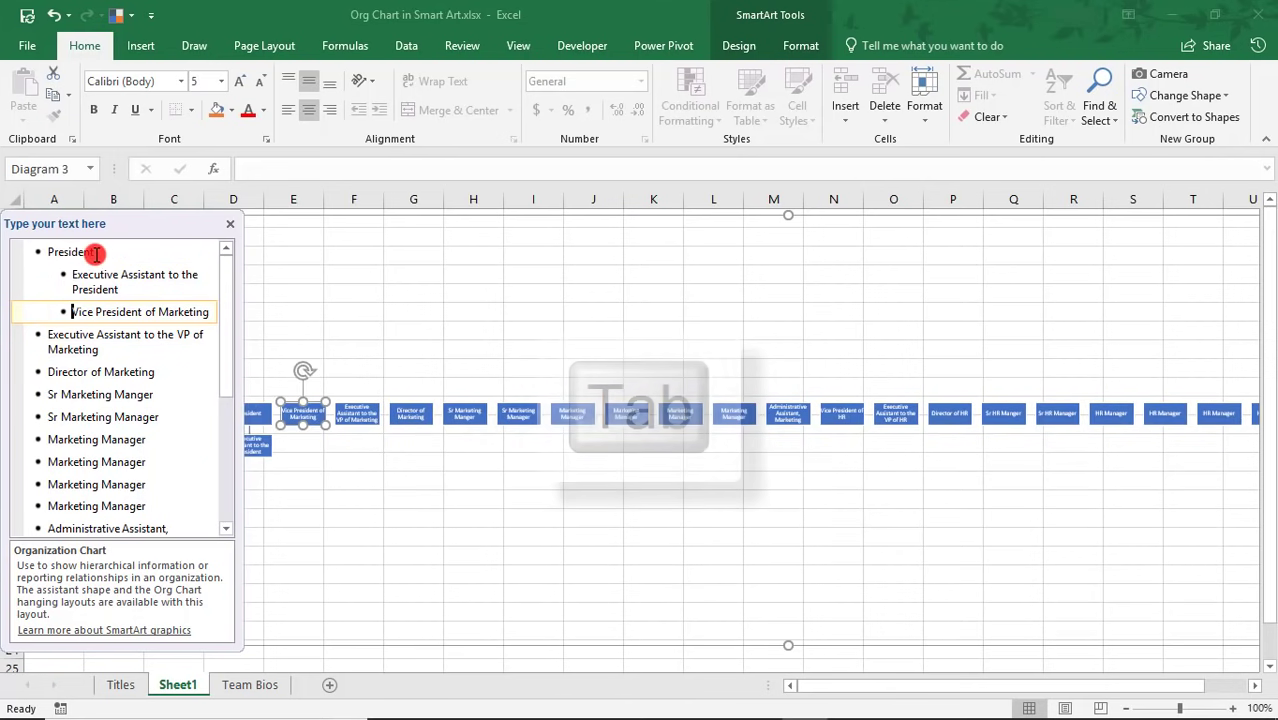
Demote Executive Assistant to the VP of Marketing and Director of Marketing two levels, beneath Vice President of Marketing.
click(47, 334)
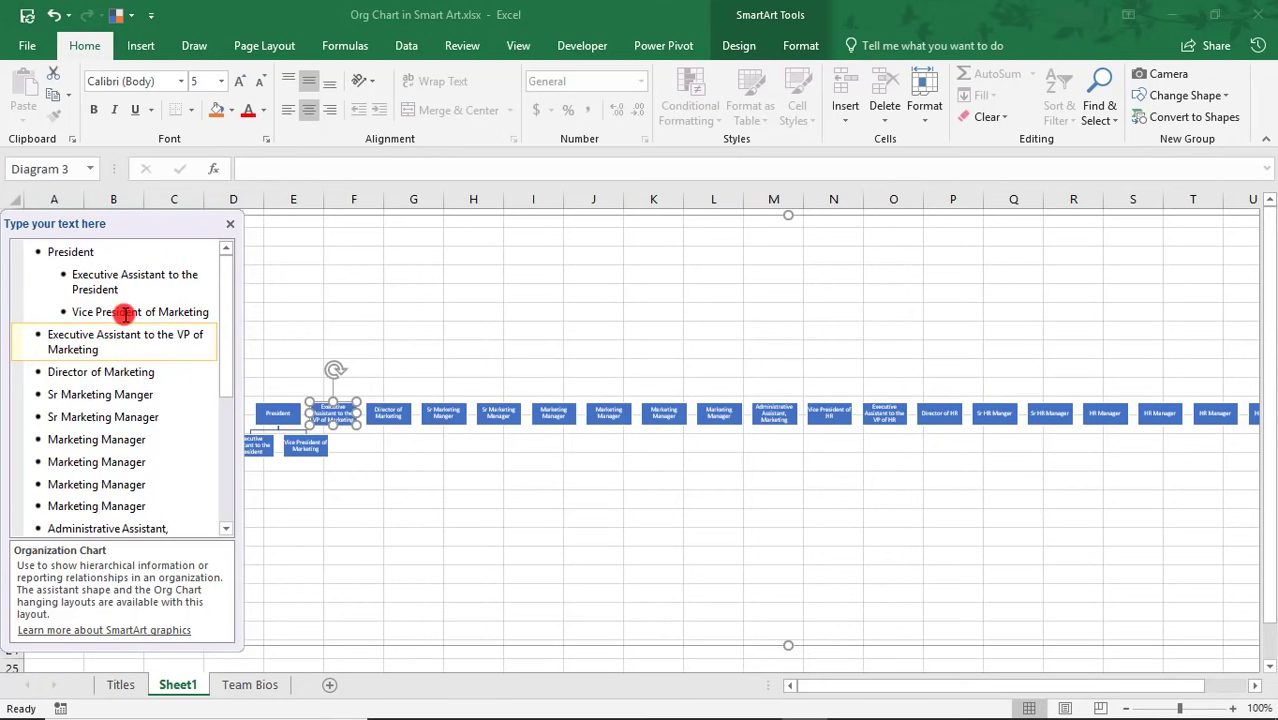
key(Tab)
key(Tab)
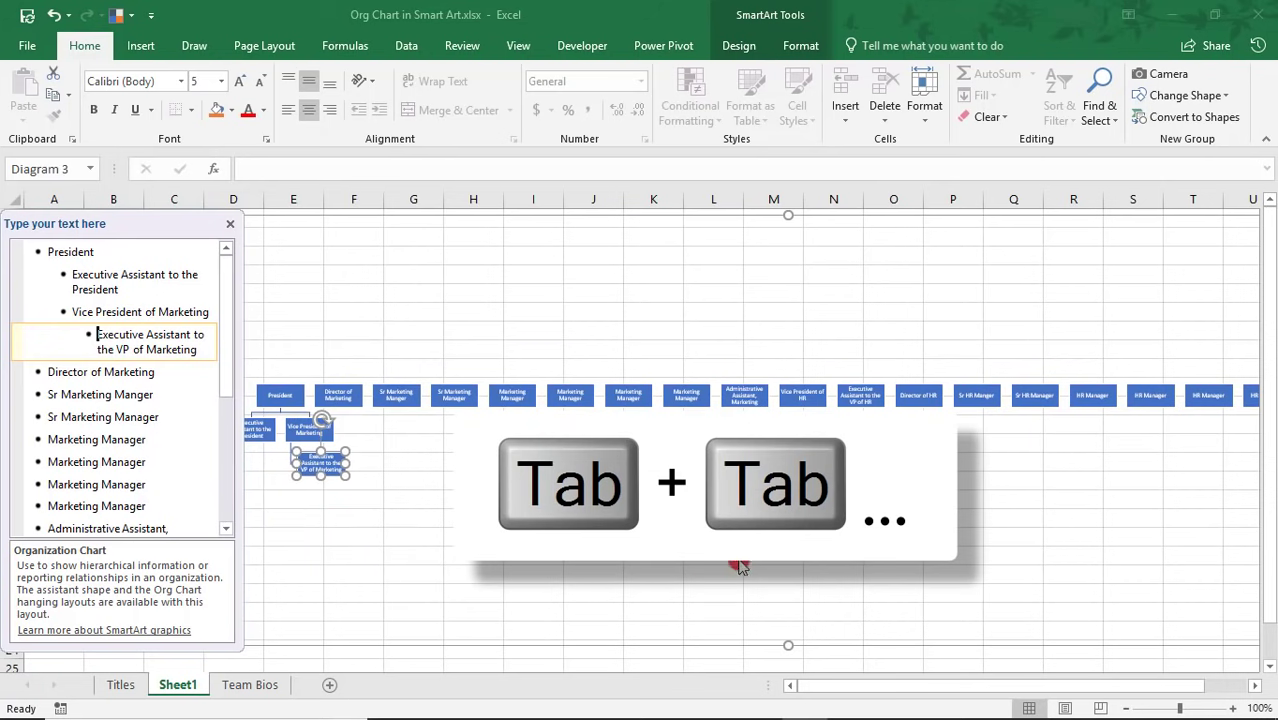
click(42, 372)
key(Tab)
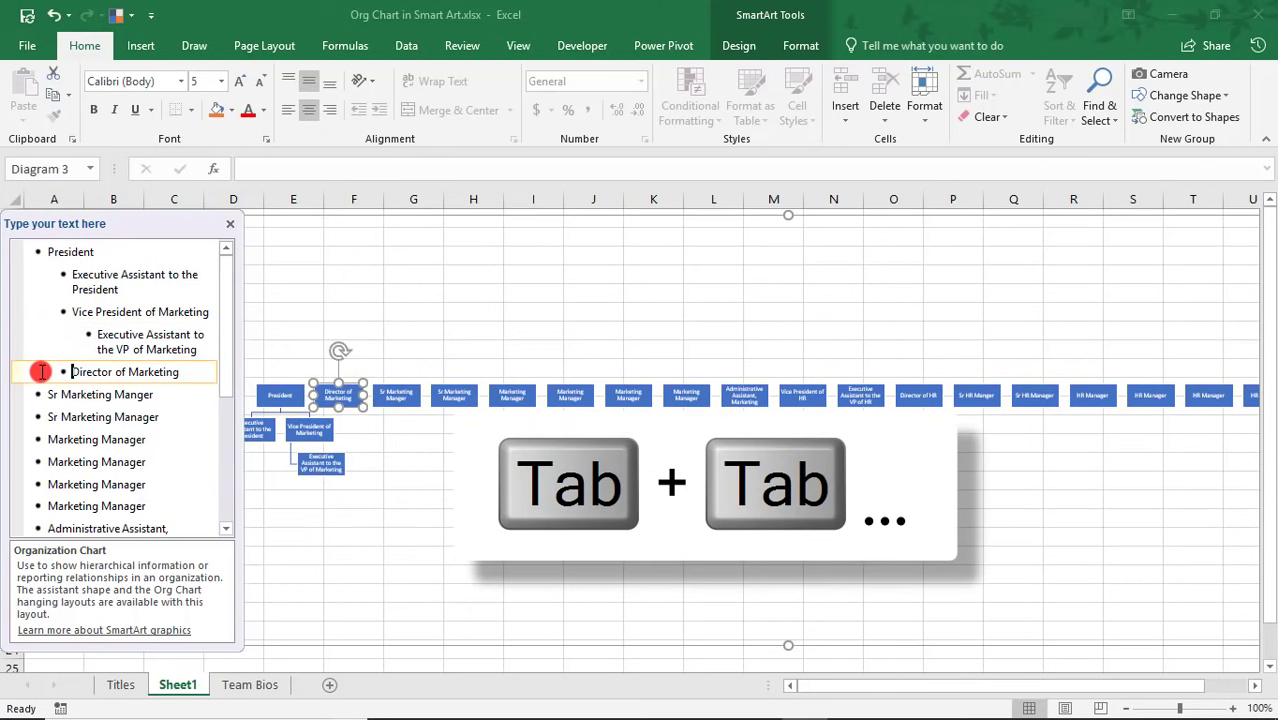
key(Tab)
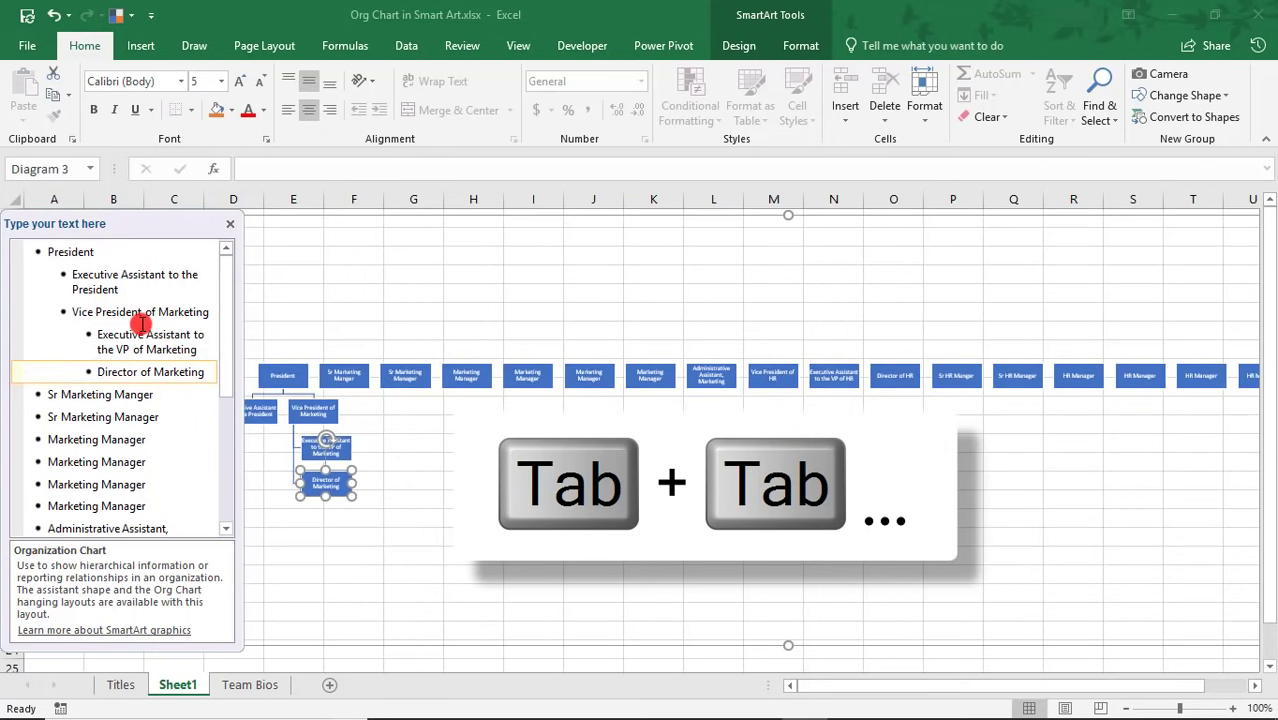
Demote the two senior marketing manager titles three levels, beneath Director of Marketing.
scroll(96, 397, down, 1)
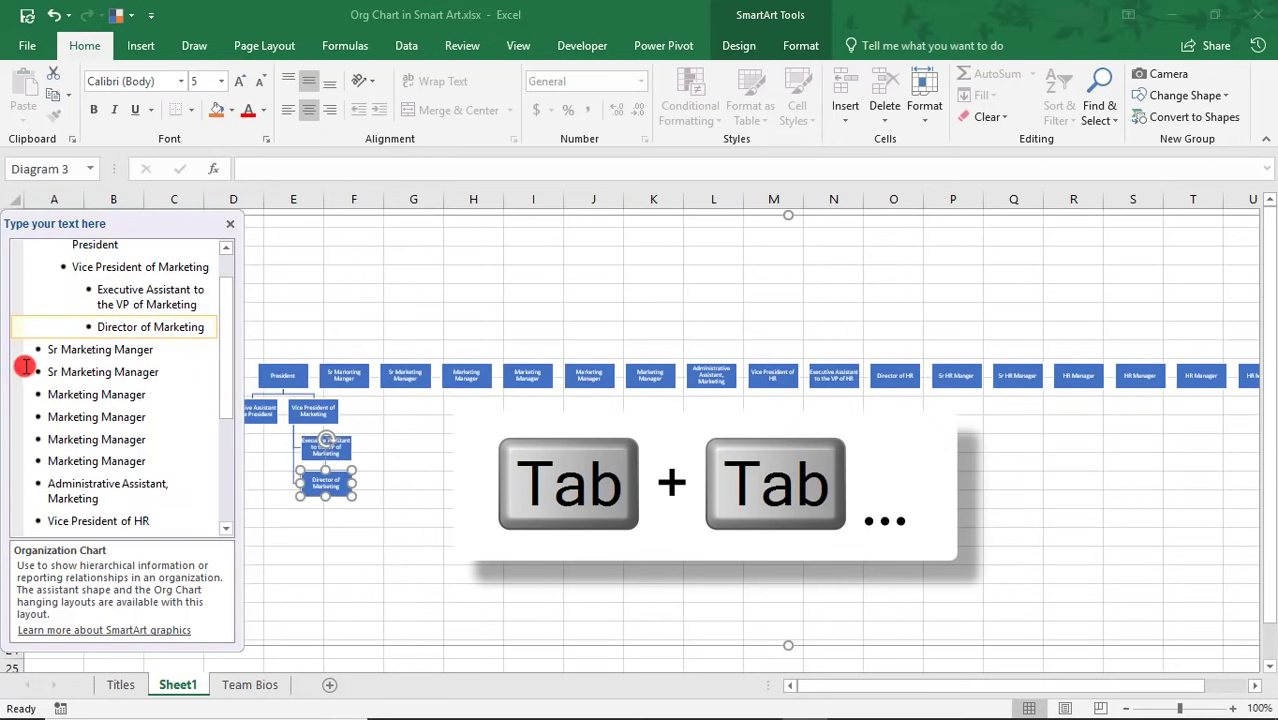
drag(44, 349, 165, 371)
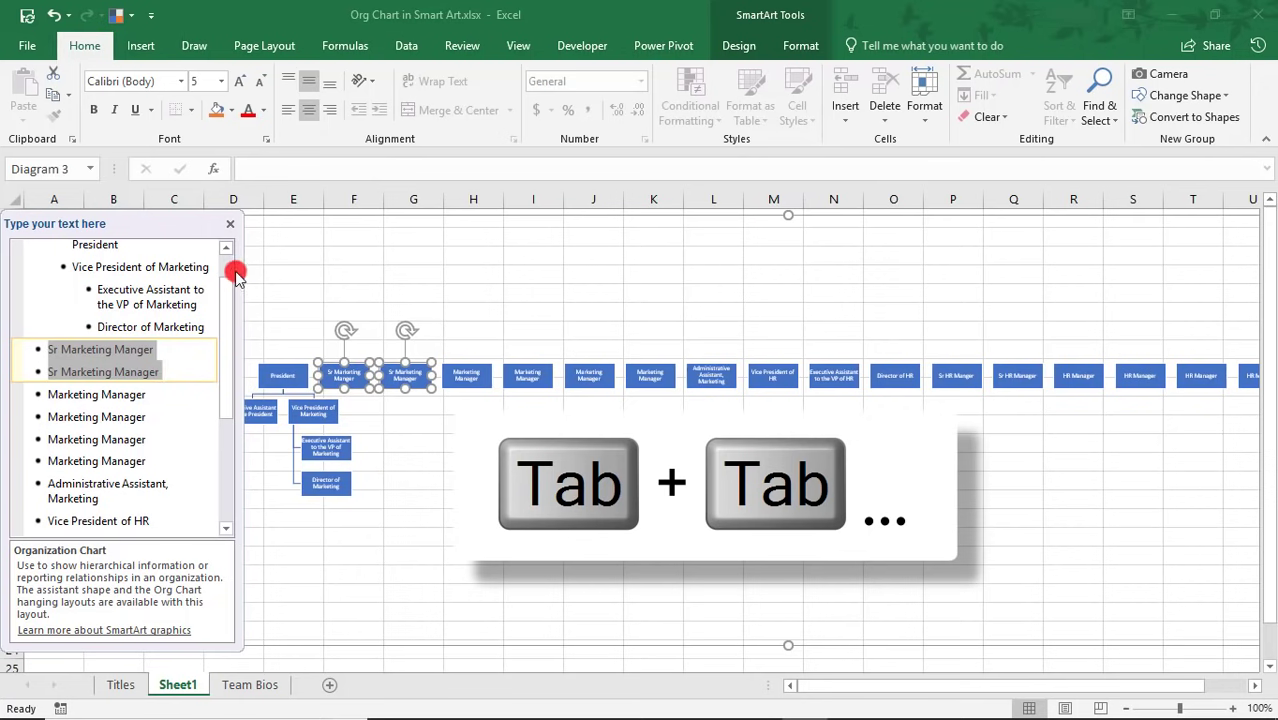
key(Tab)
key(Tab)
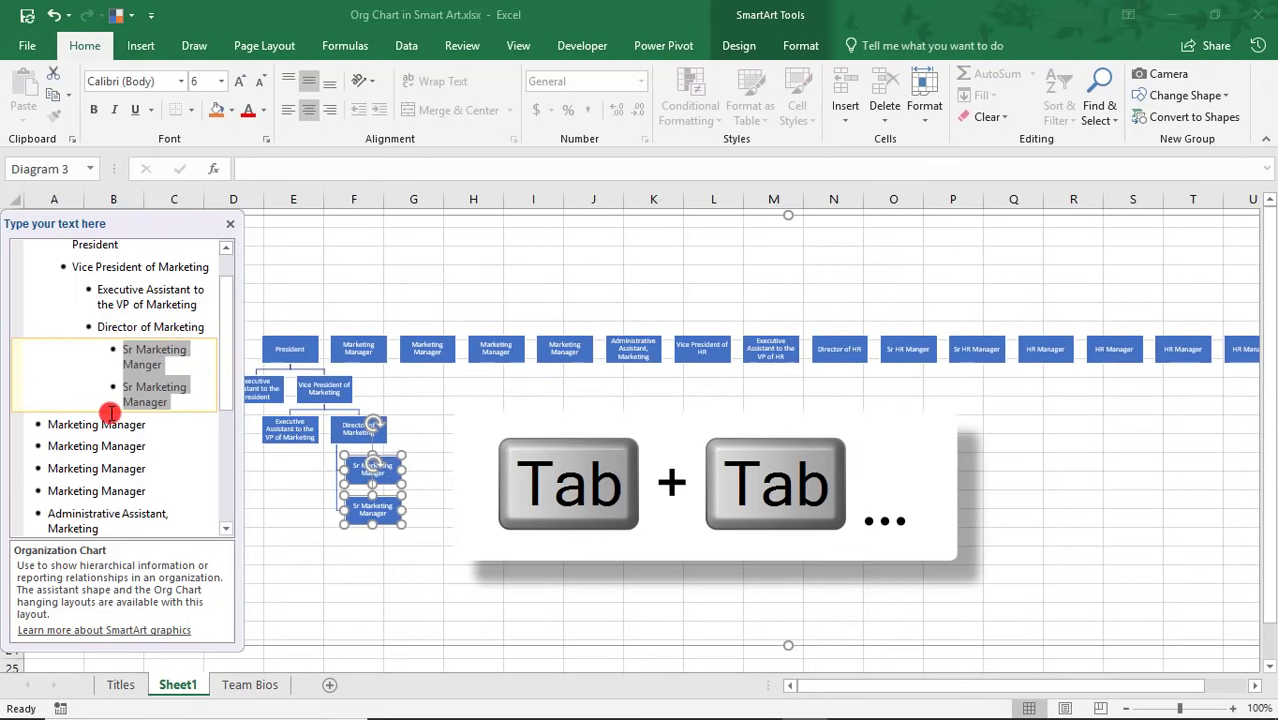
Demote the four Marketing Manager titles four levels, beneath the second Sr Marketing Manager.
drag(42, 377, 135, 436)
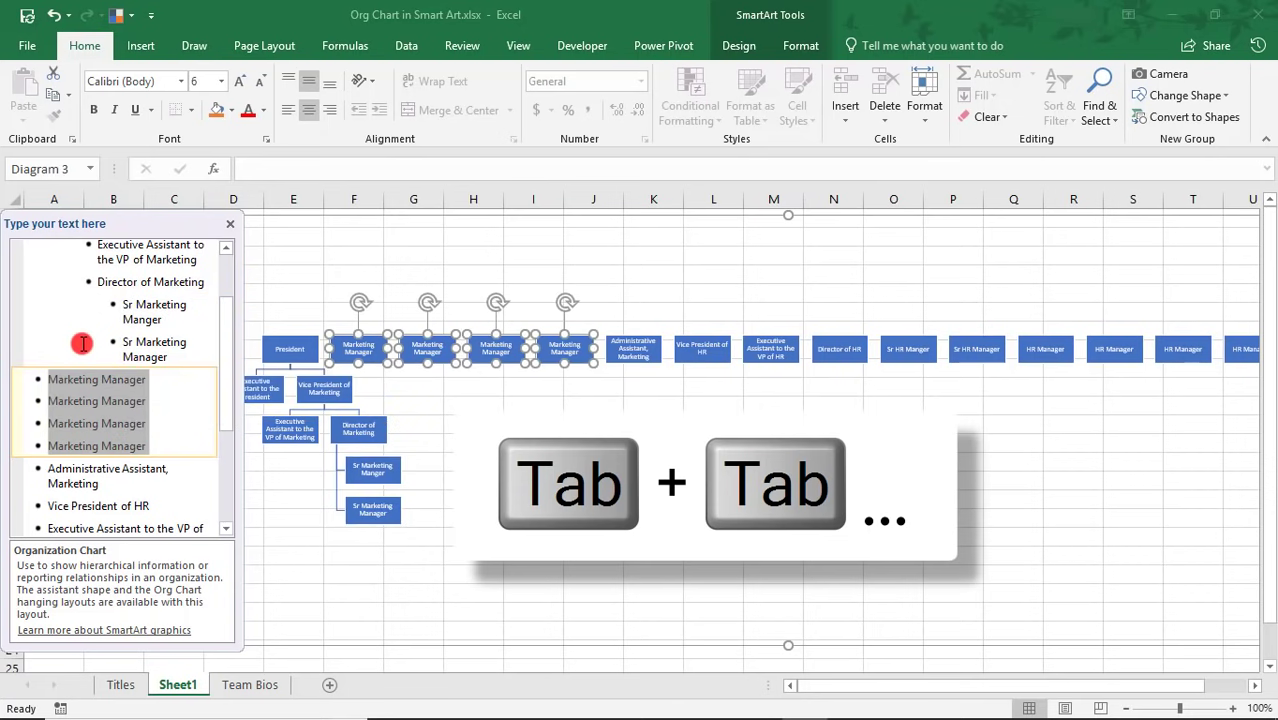
key(Tab)
key(Tab)
key(Tab)
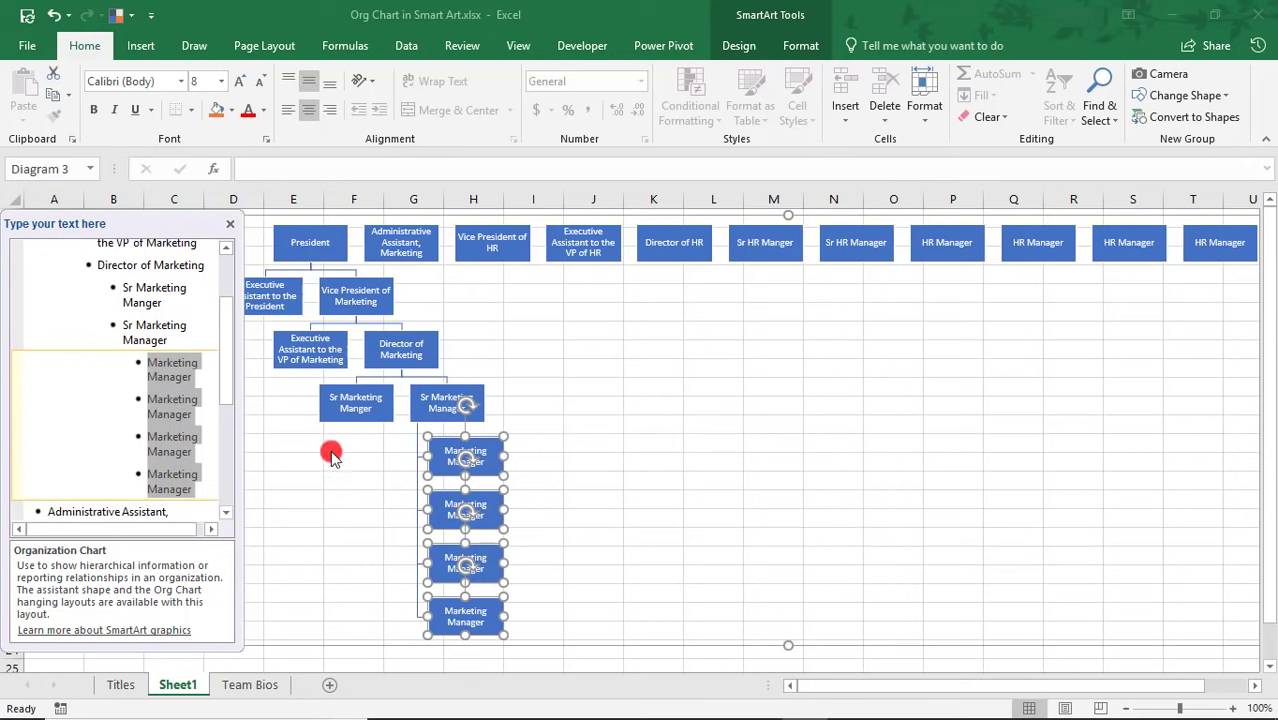
Demote Administrative Assistant, Marketing five levels, beneath the last Marketing Manager.
scroll(189, 437, down, 3)
click(47, 383)
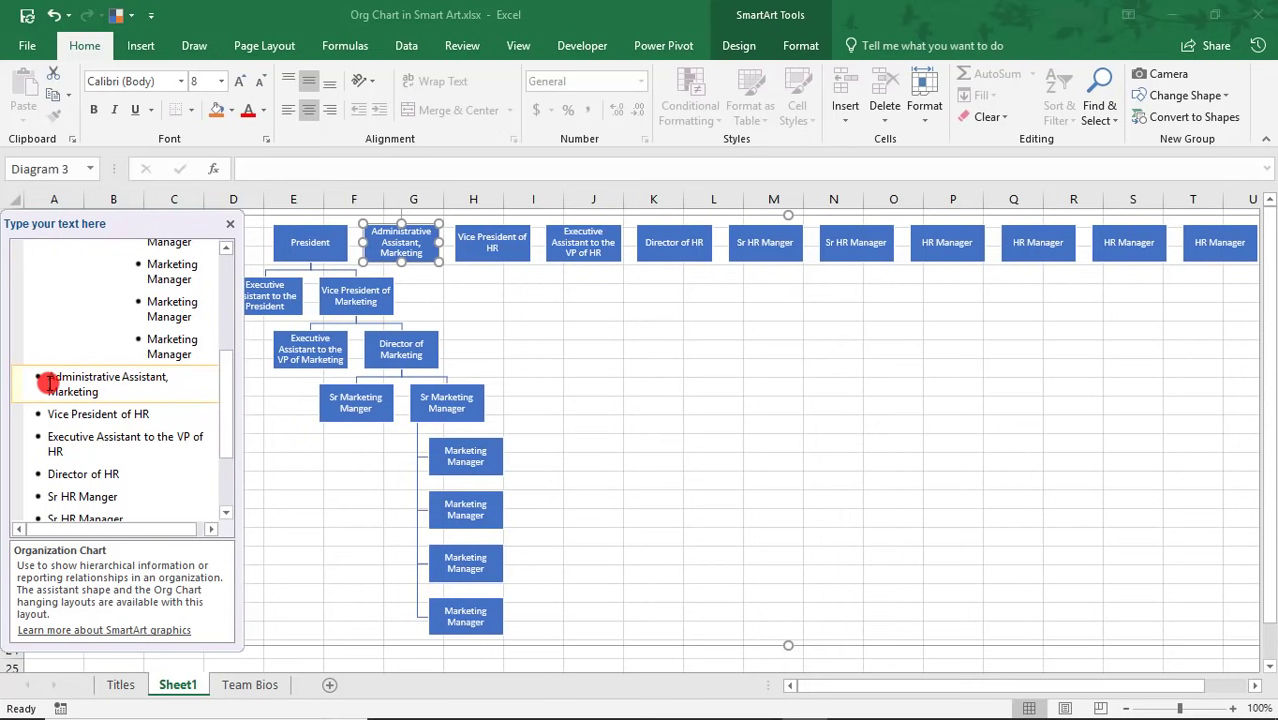
key(Tab)
key(Tab)
key(Tab)
key(Tab)
key(Tab)
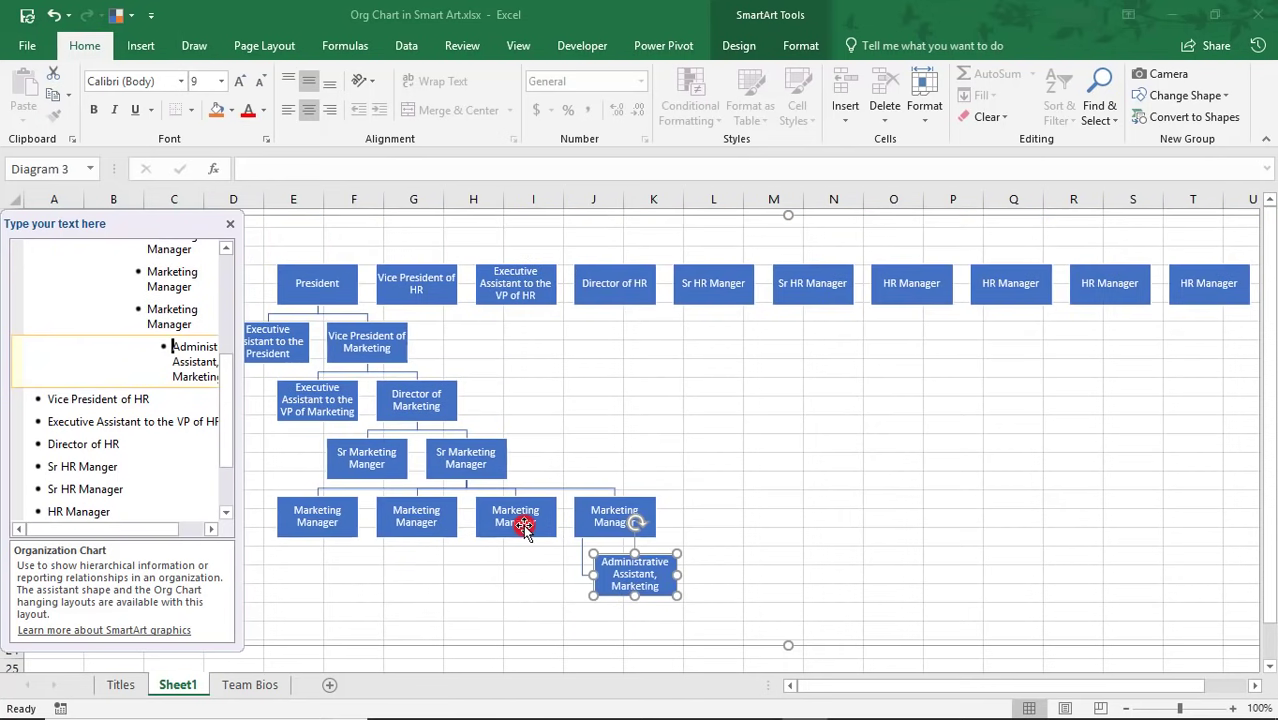
Place Vice President of HR beneath President, with Executive Assistant to the VP of HR and Director of HR one level below it.
click(42, 399)
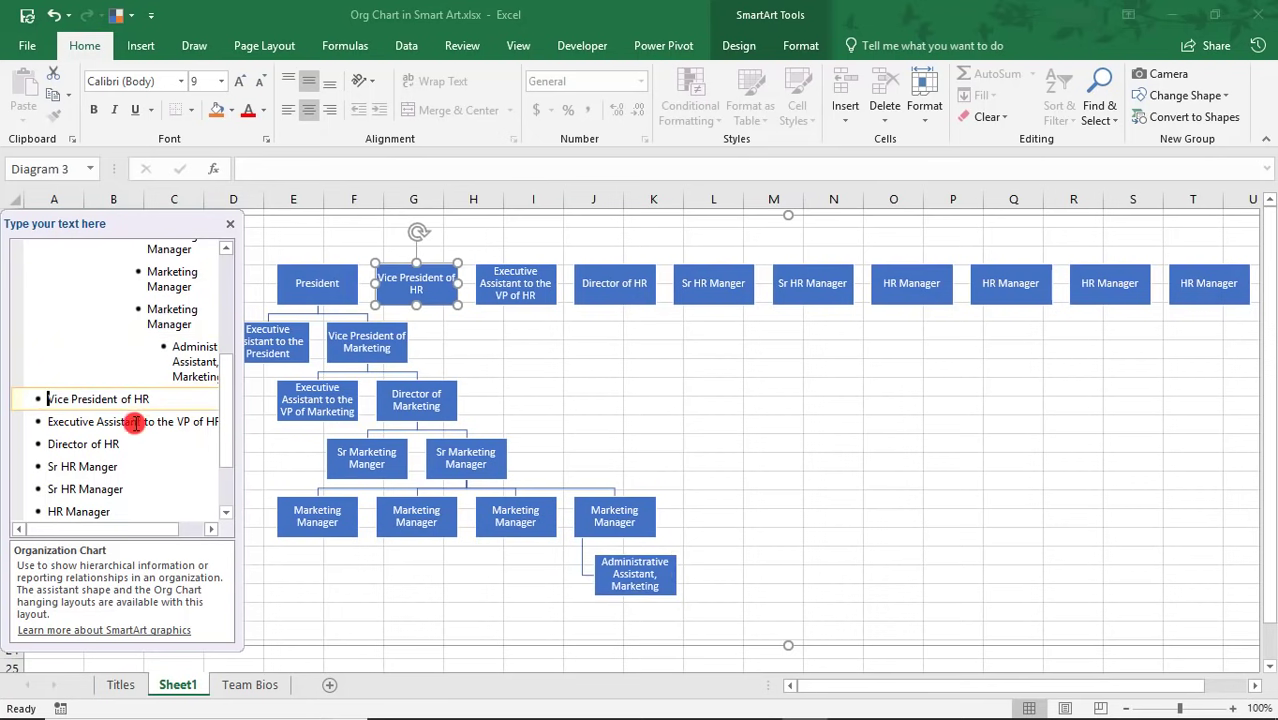
key(Tab)
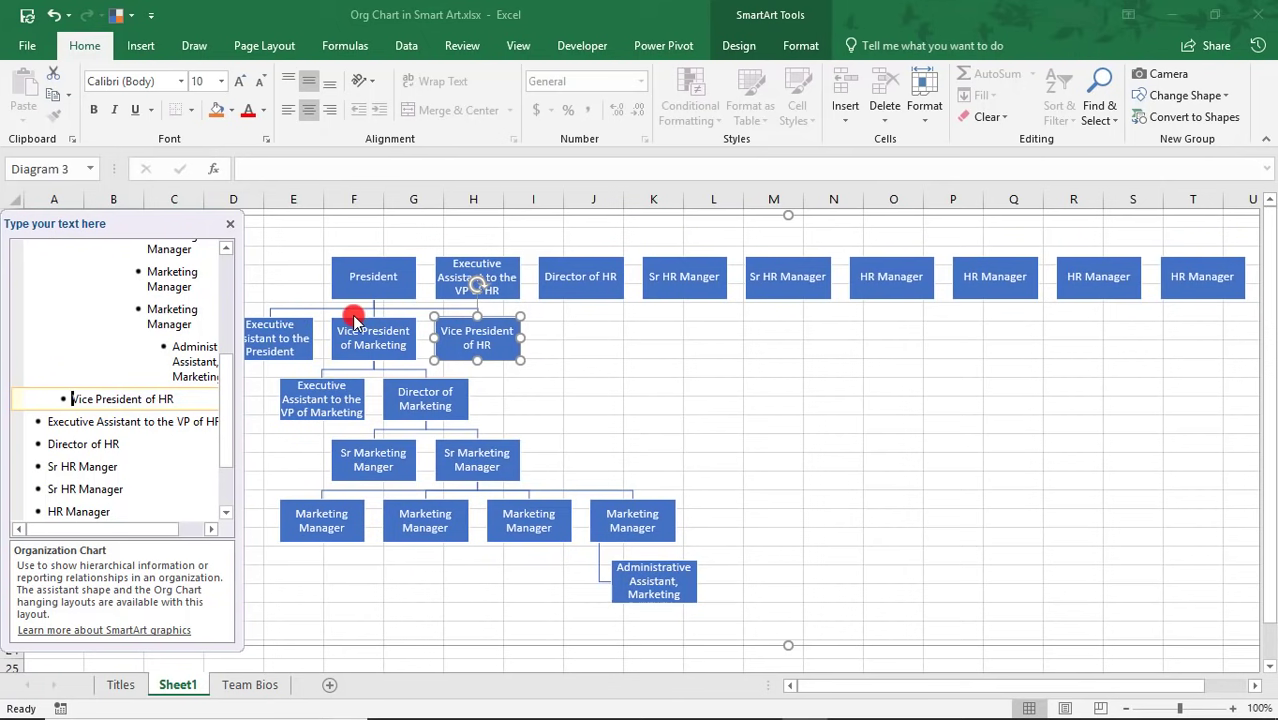
click(47, 421)
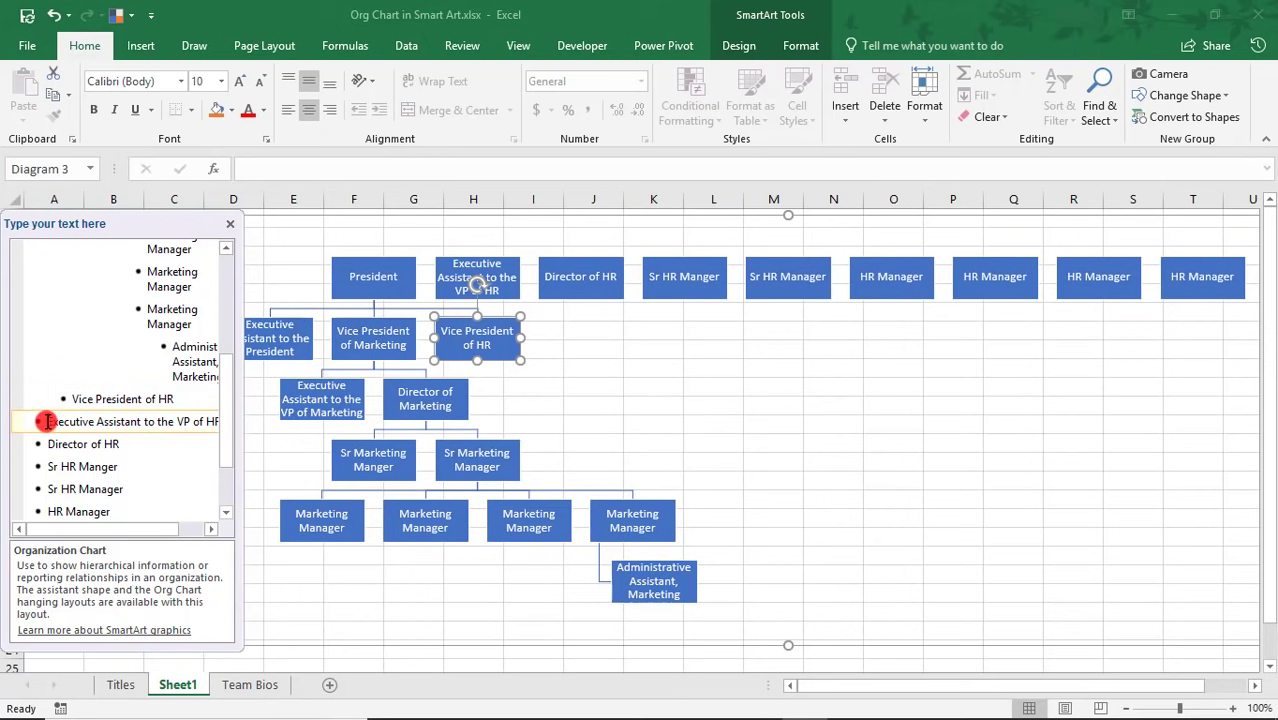
drag(47, 421, 177, 437)
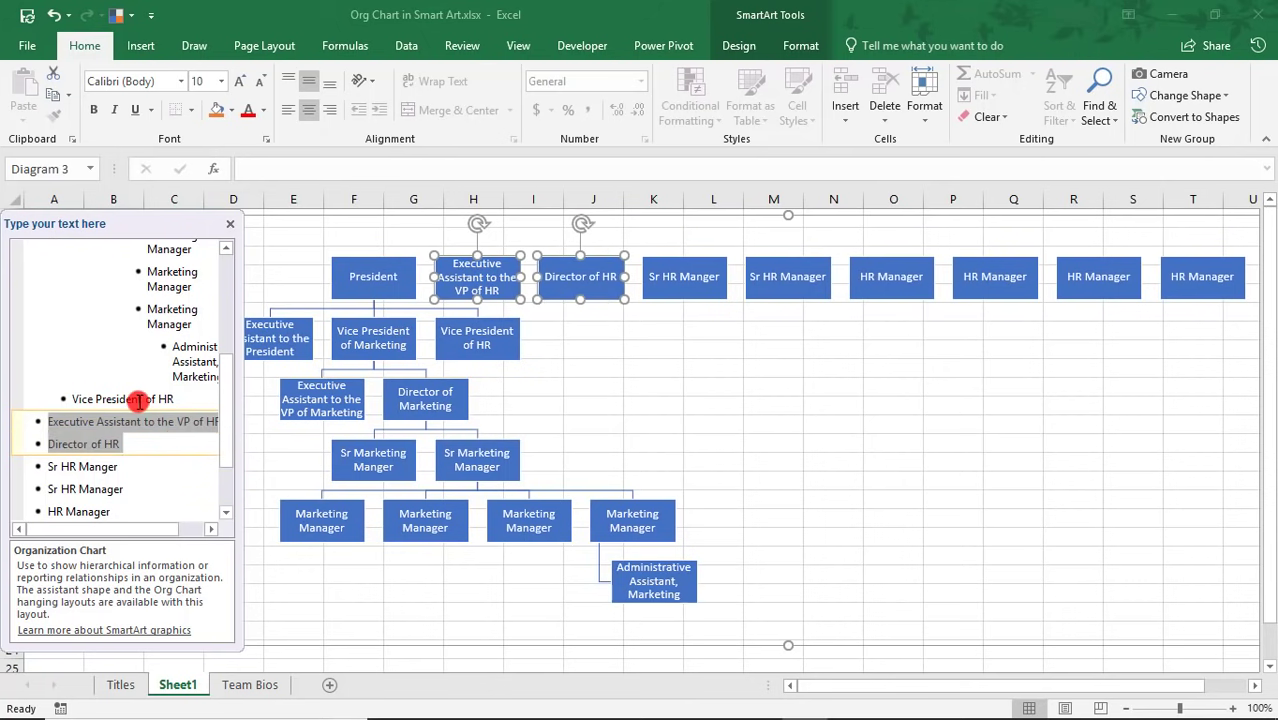
key(Tab)
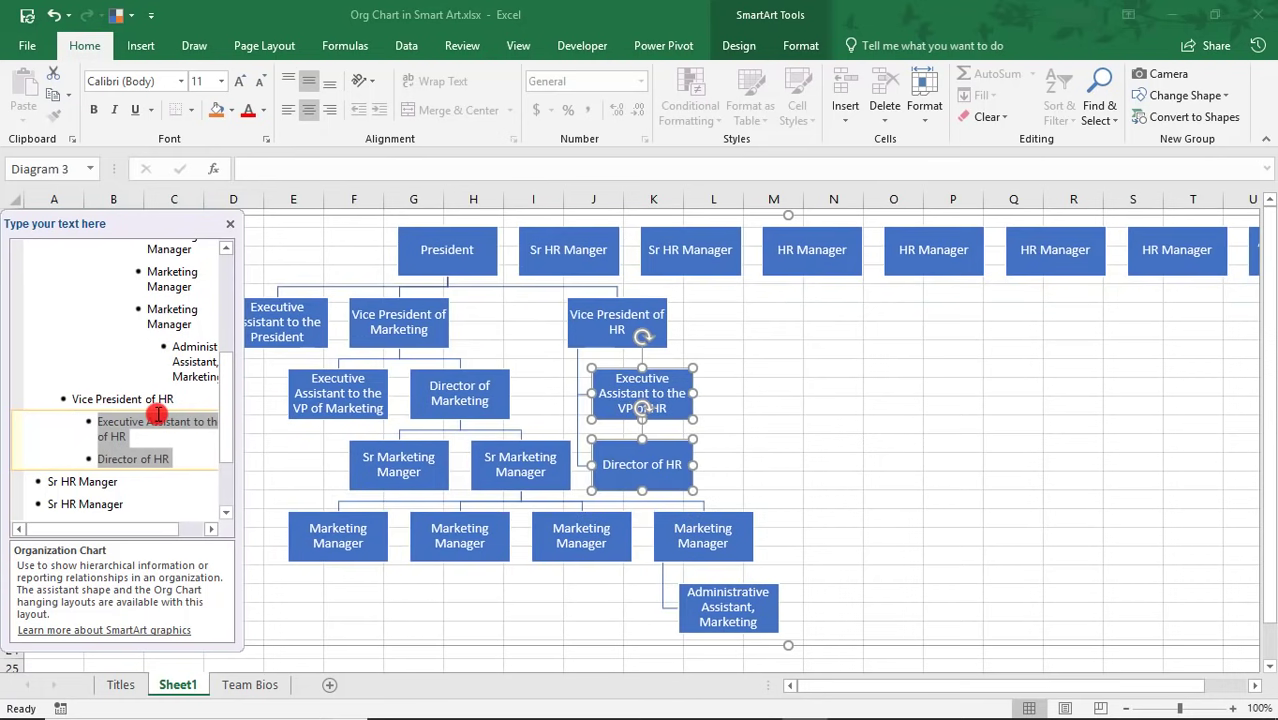
Demote the two senior HR manager titles three levels, beneath Director of HR.
scroll(128, 436, down, 2)
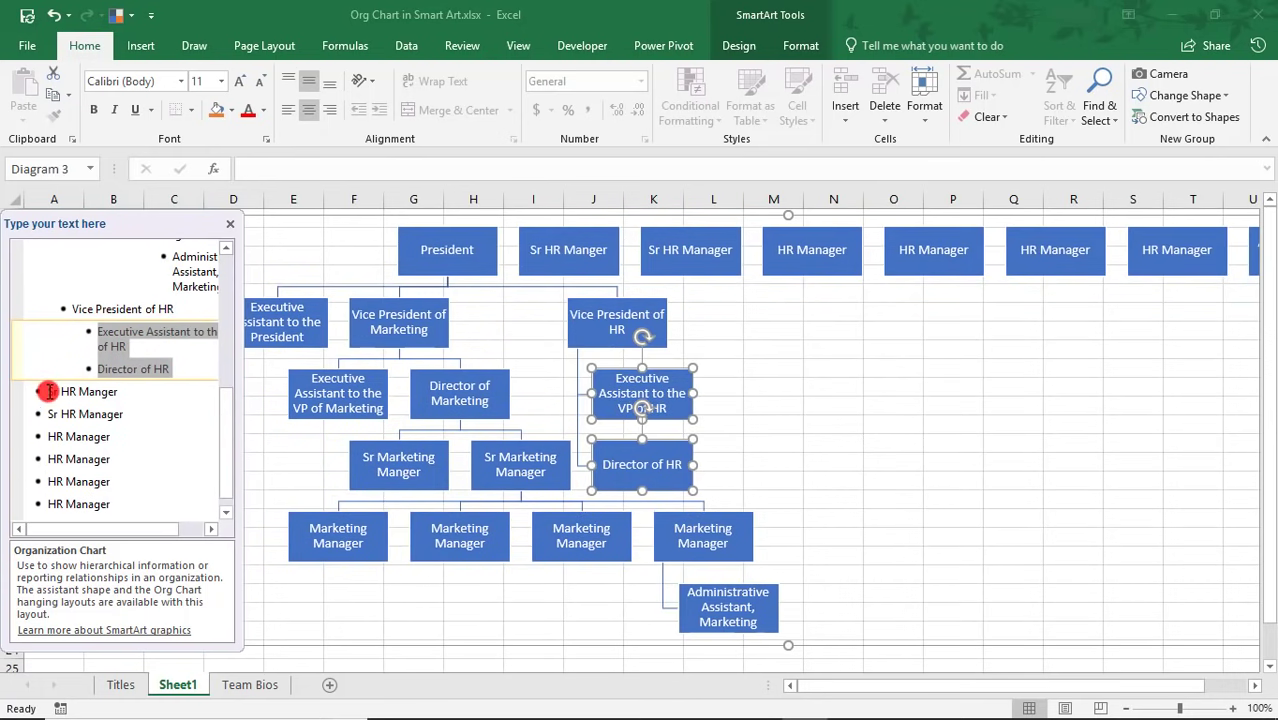
drag(49, 391, 123, 415)
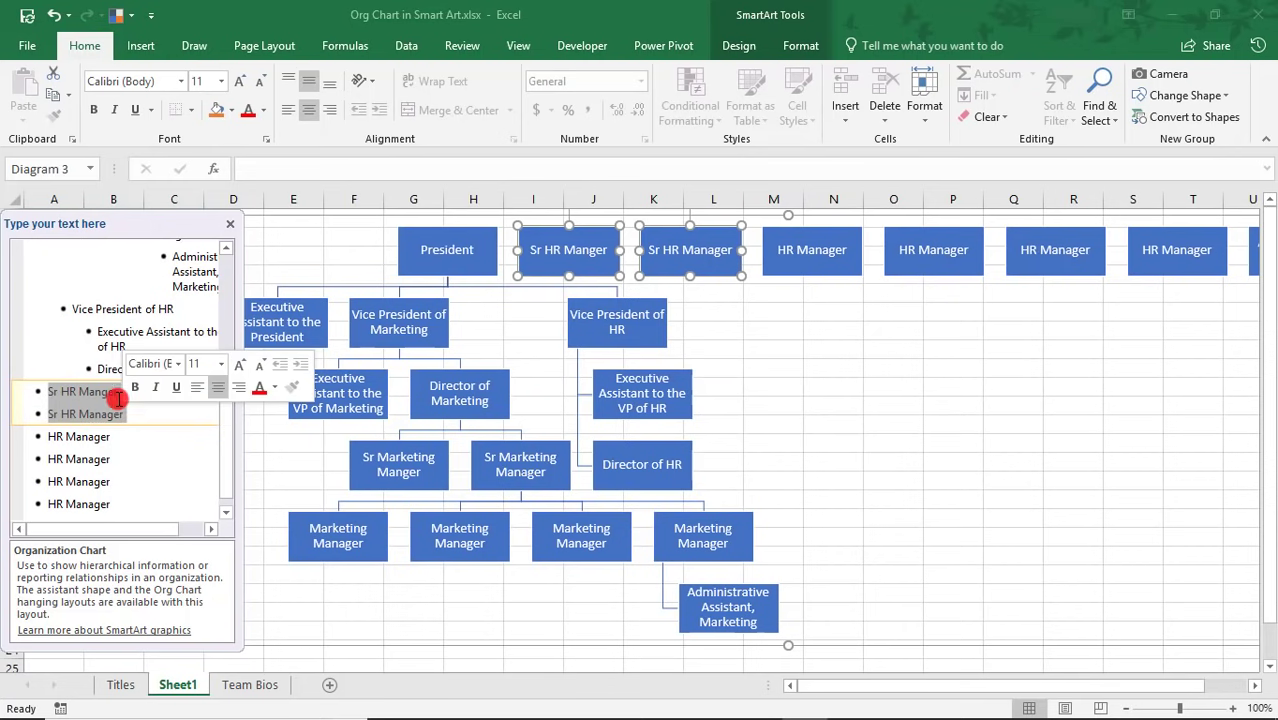
key(Tab)
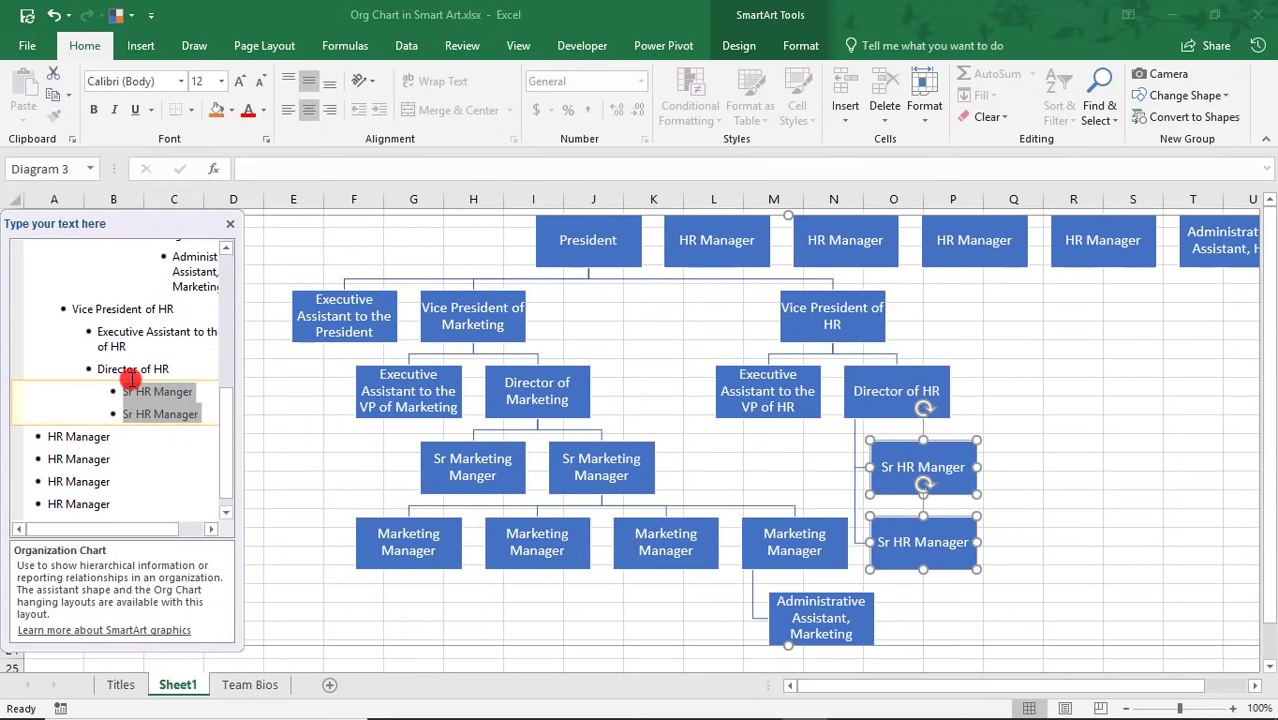
Demote the four HR Manager titles four levels, beneath the second Sr HR Manager.
drag(49, 436, 94, 488)
key(Tab)
key(Tab)
key(Tab)
key(Tab)
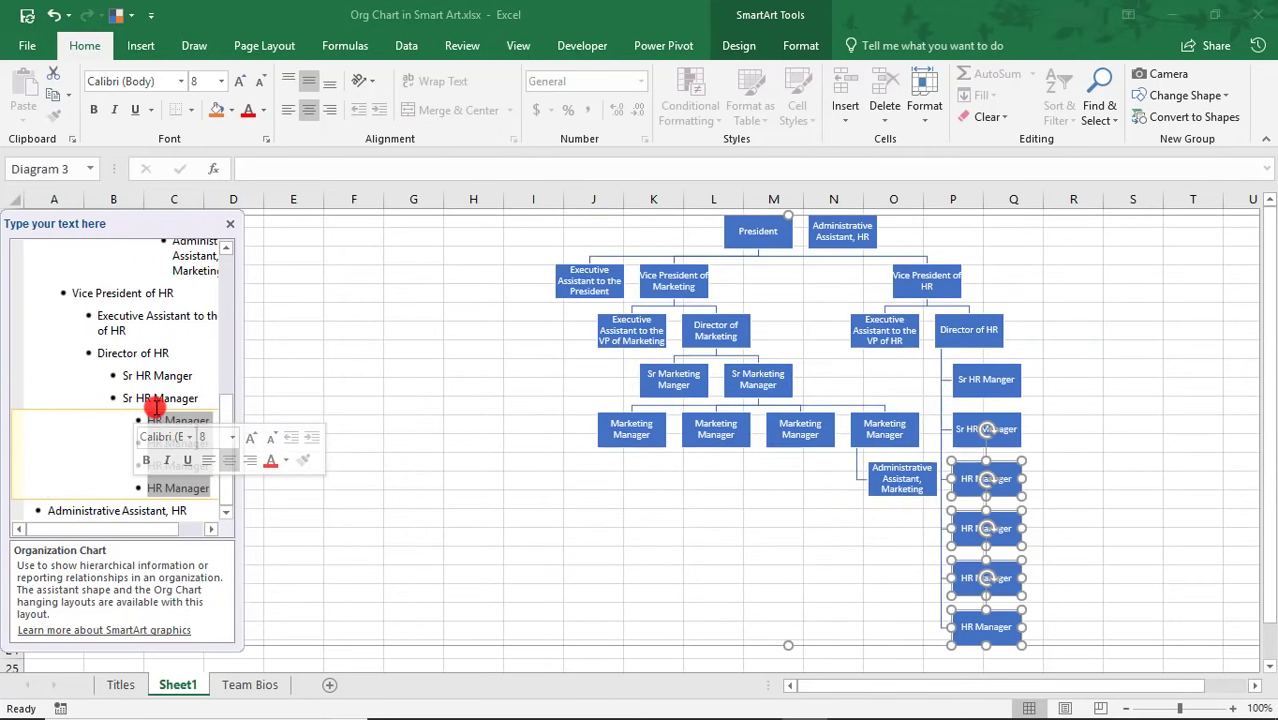
Demote Administrative Assistant, HR five levels, beneath the last HR Manager.
click(47, 510)
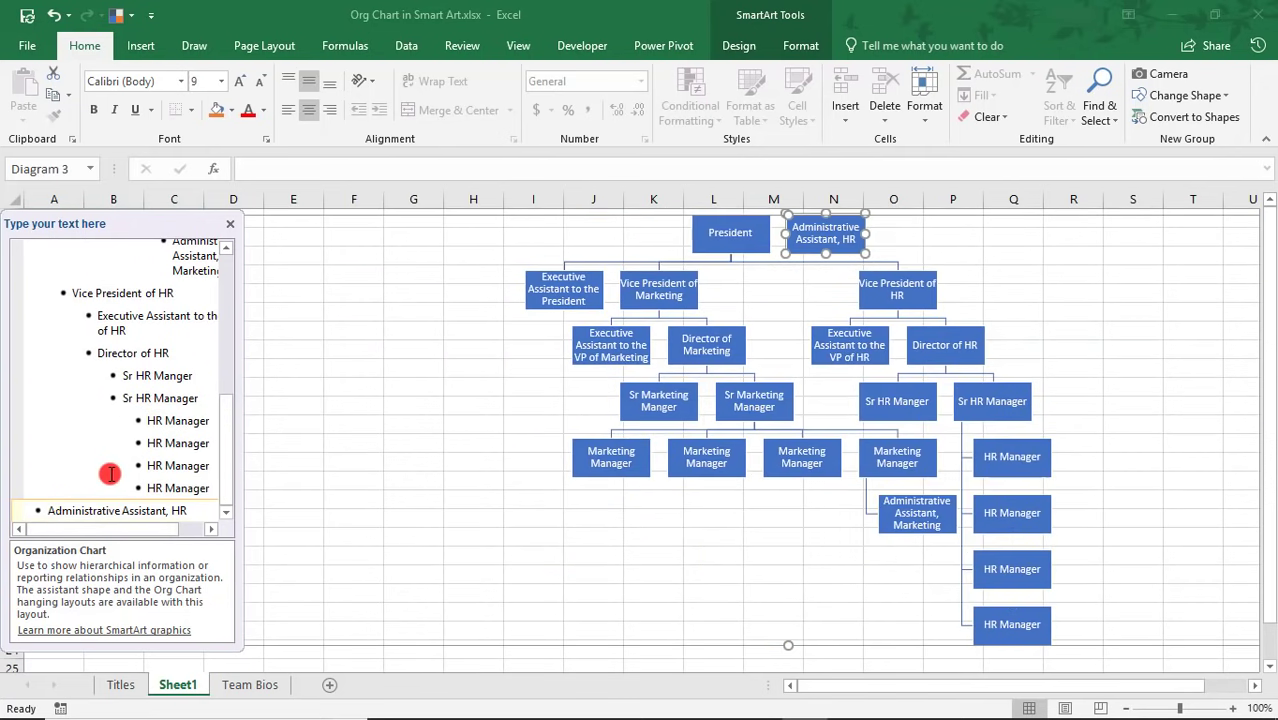
key(Tab)
key(Tab)
key(Tab)
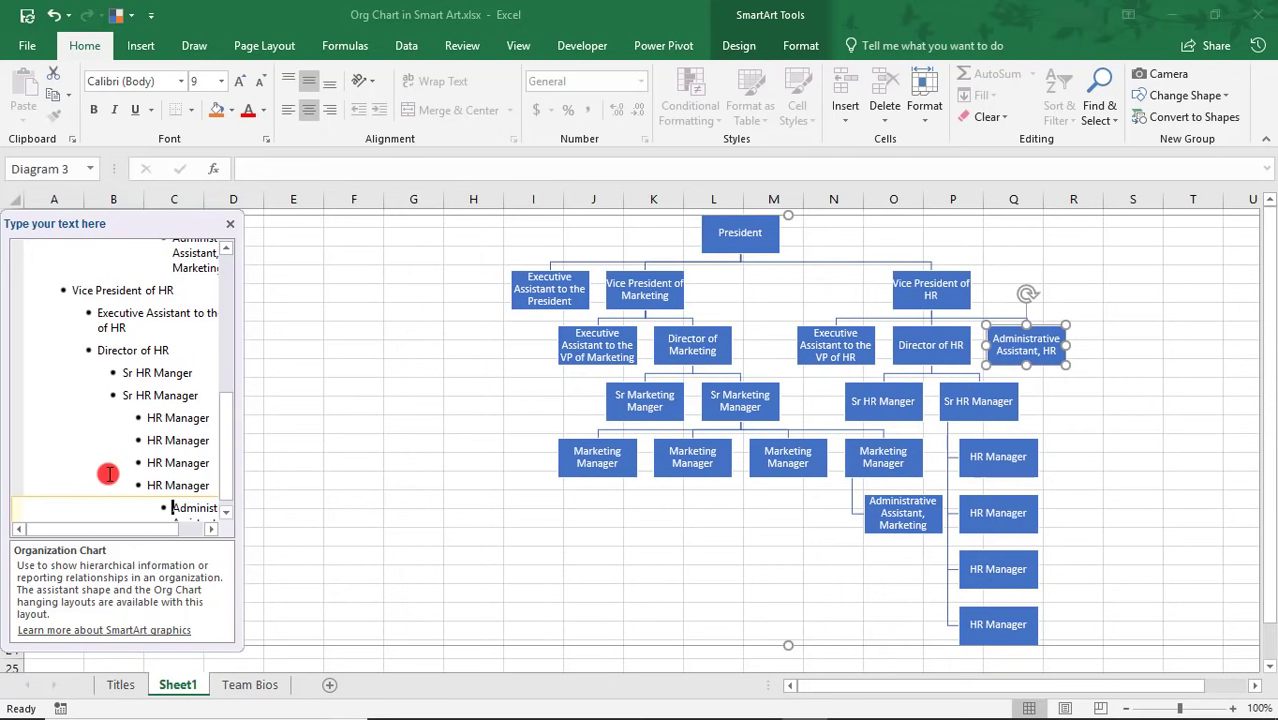
Close the text pane and move the organization chart to the sheet's upper-left corner, starting in column A at row 1.
click(230, 224)
drag(248, 242, 63, 220)
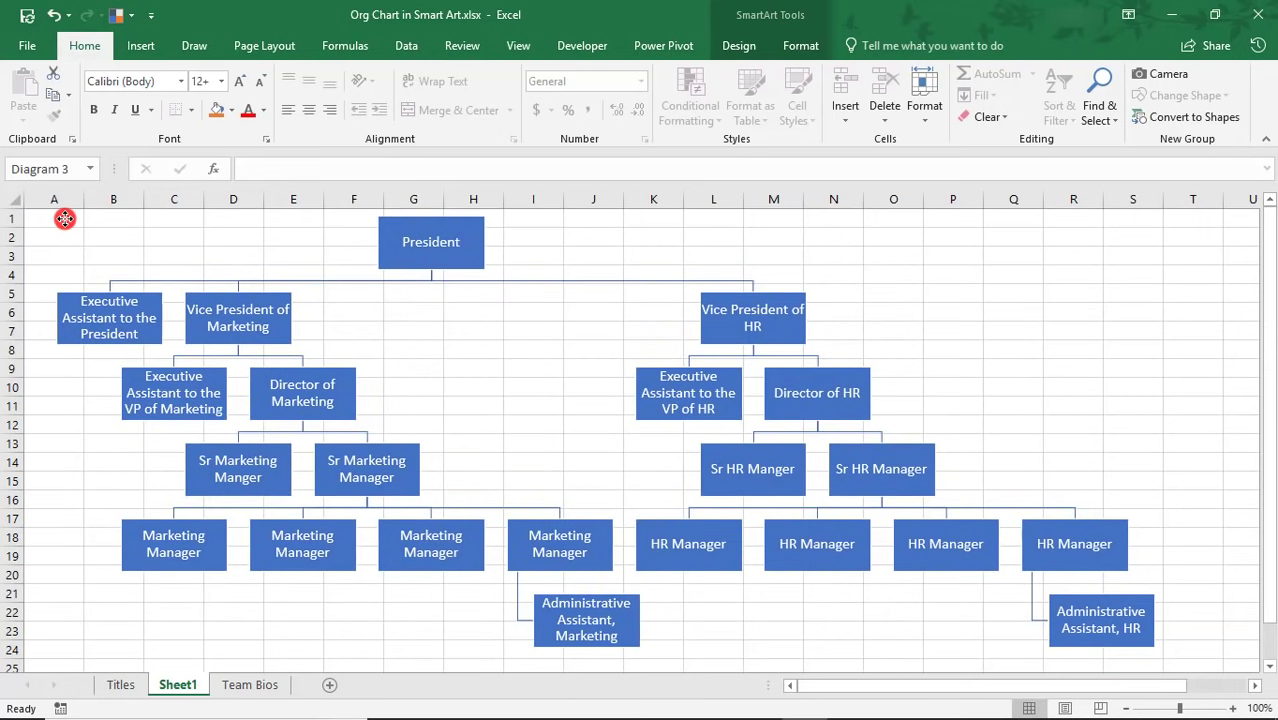
click(950, 301)
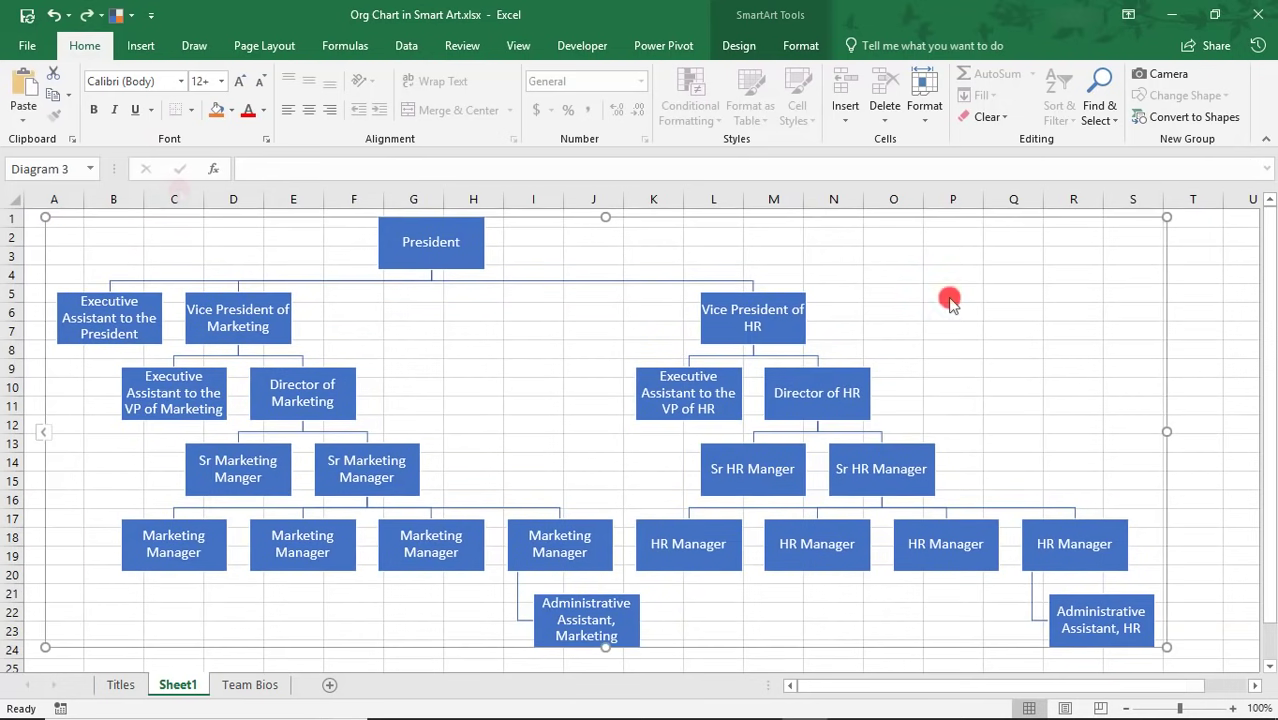
Reopen and widen the text pane, and add another Sr HR Manager title directly after the second senior HR manager.
click(48, 438)
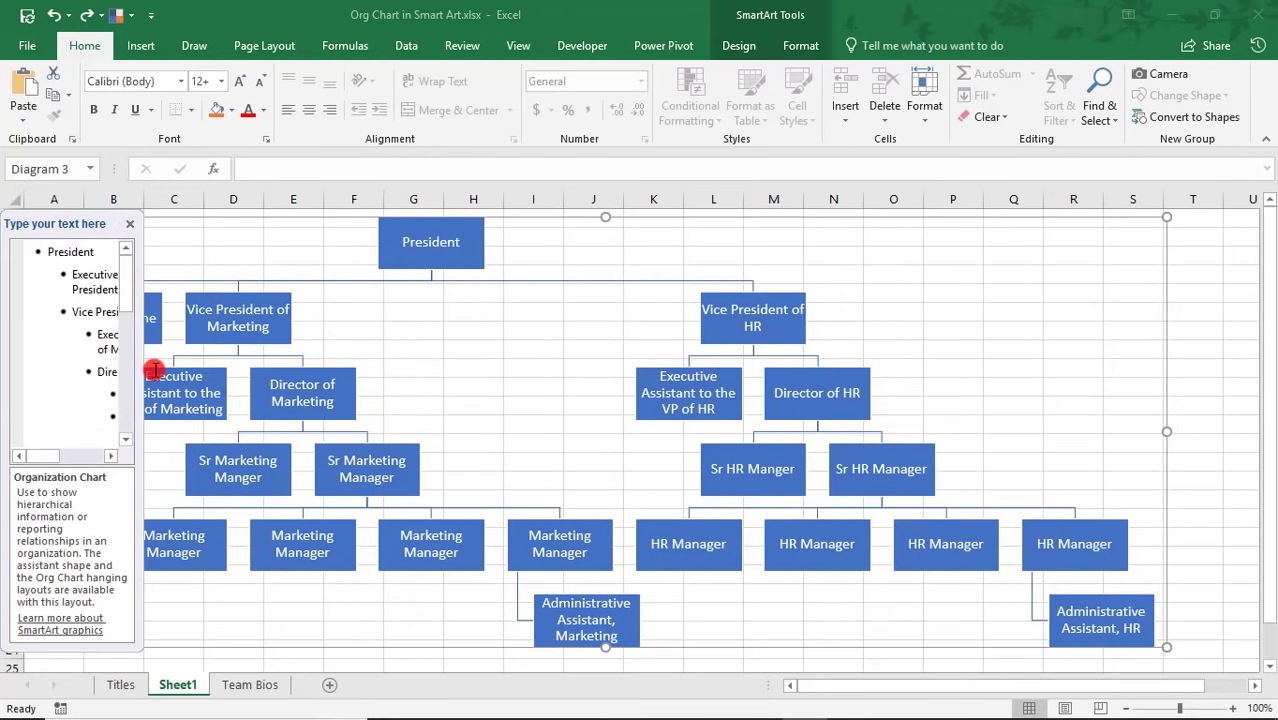
drag(144, 368, 333, 432)
click(205, 434)
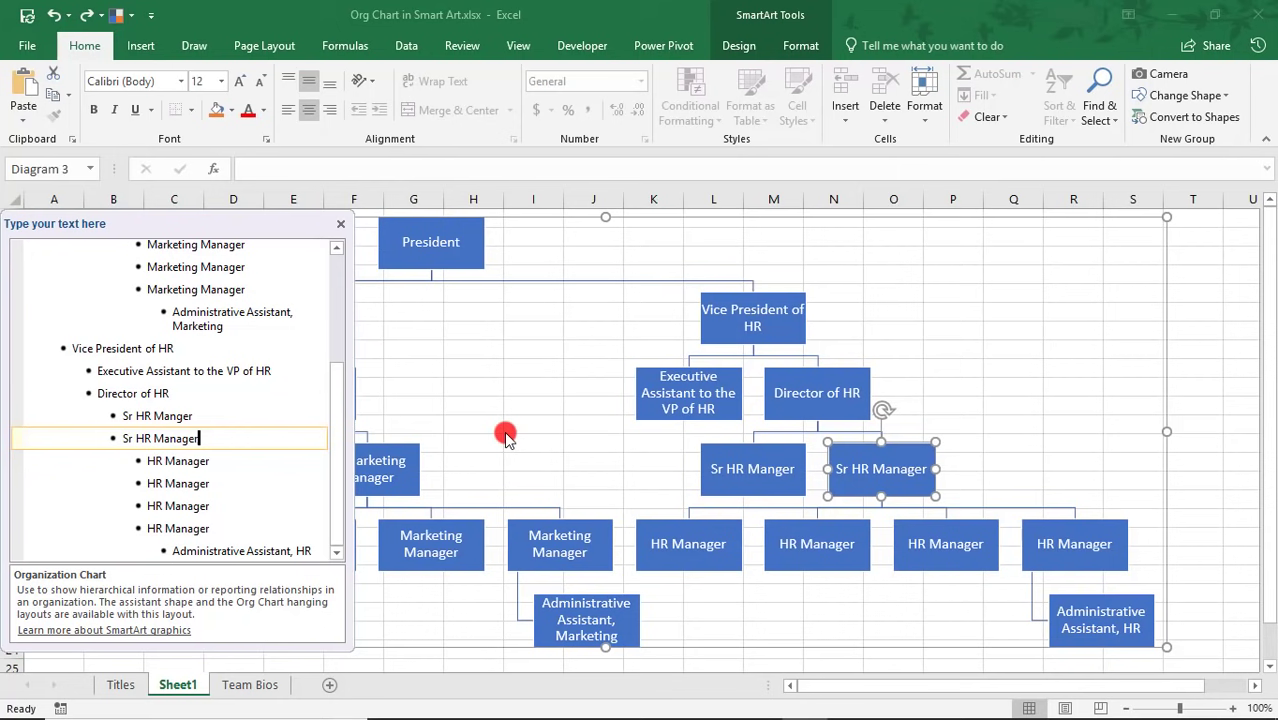
key(Return)
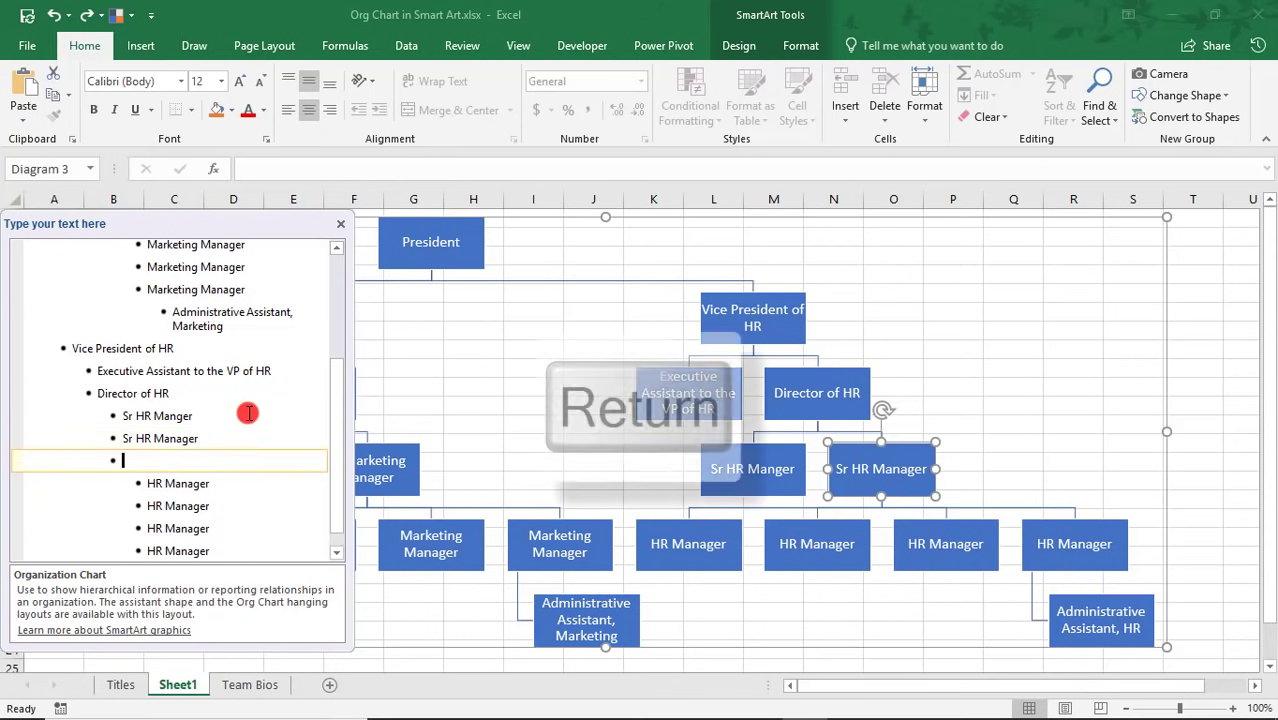
text(Sr HR Man)
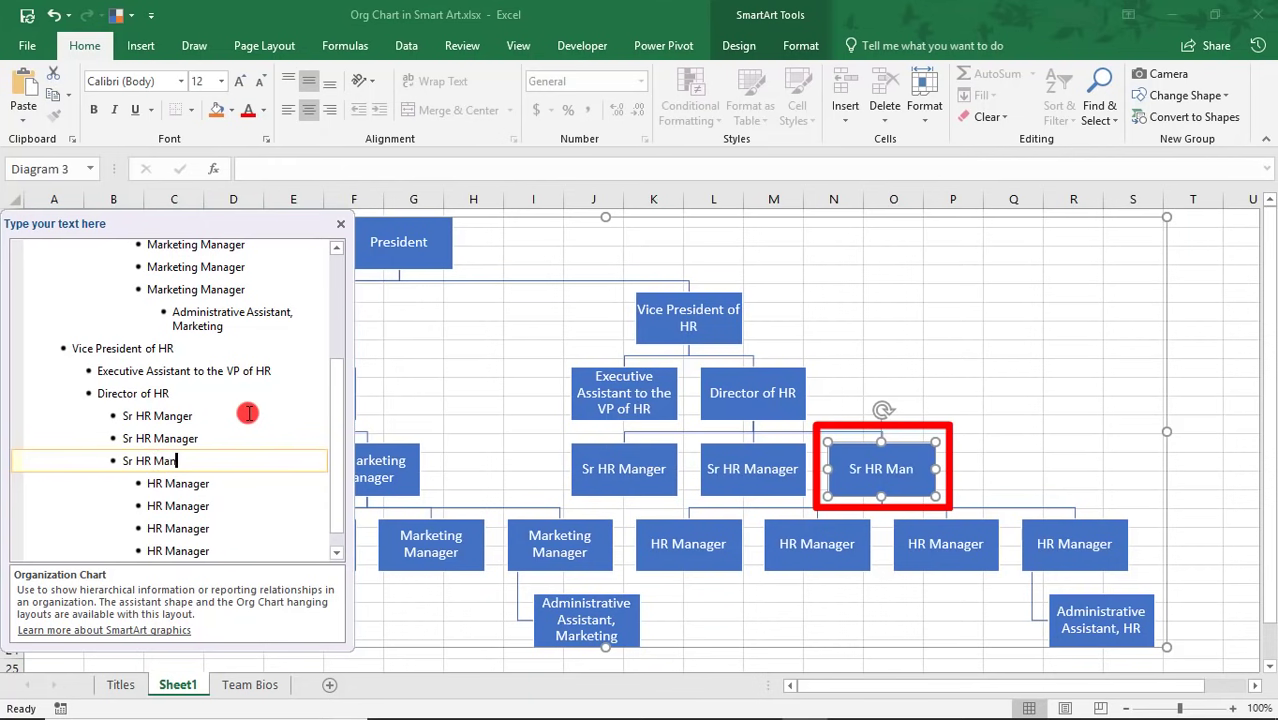
text(ager)
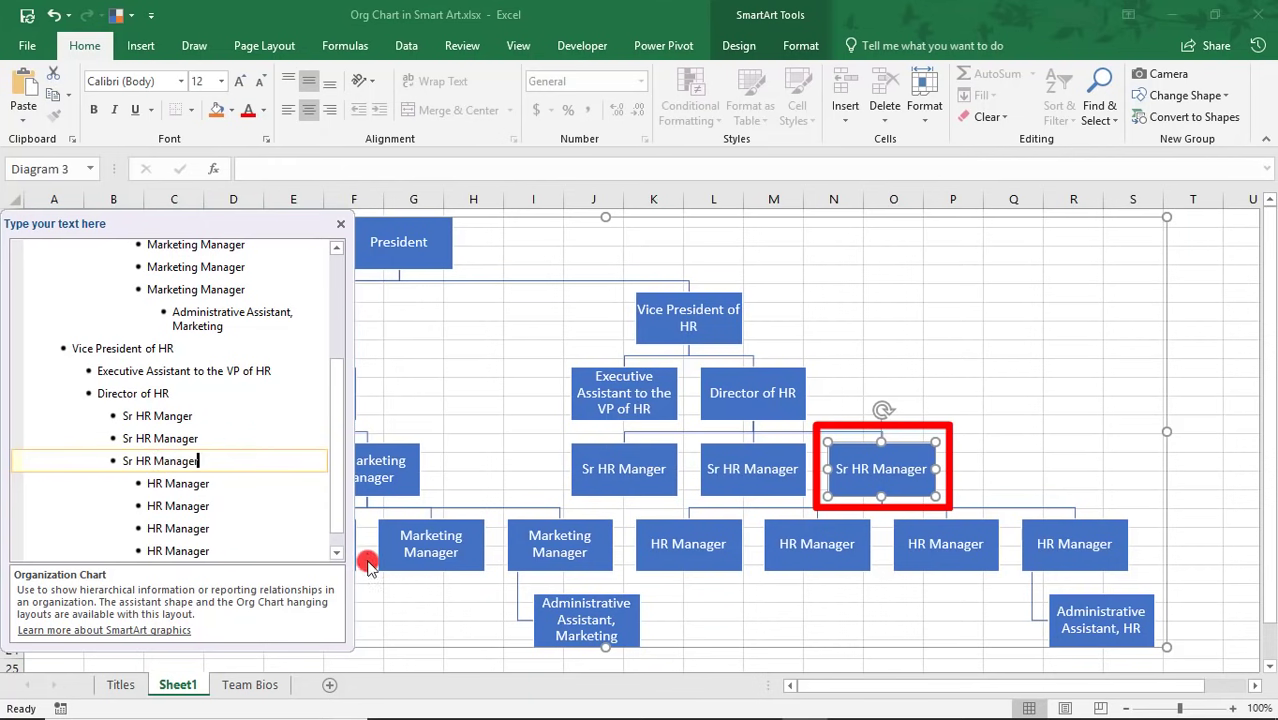
Move Administrative Assistant, HR from the last HR Manager to beneath the second HR Manager, and close the text pane.
mouse_move(337, 514)
mouse_down()
mouse_move(334, 566)
mouse_move(181, 553)
mouse_up()
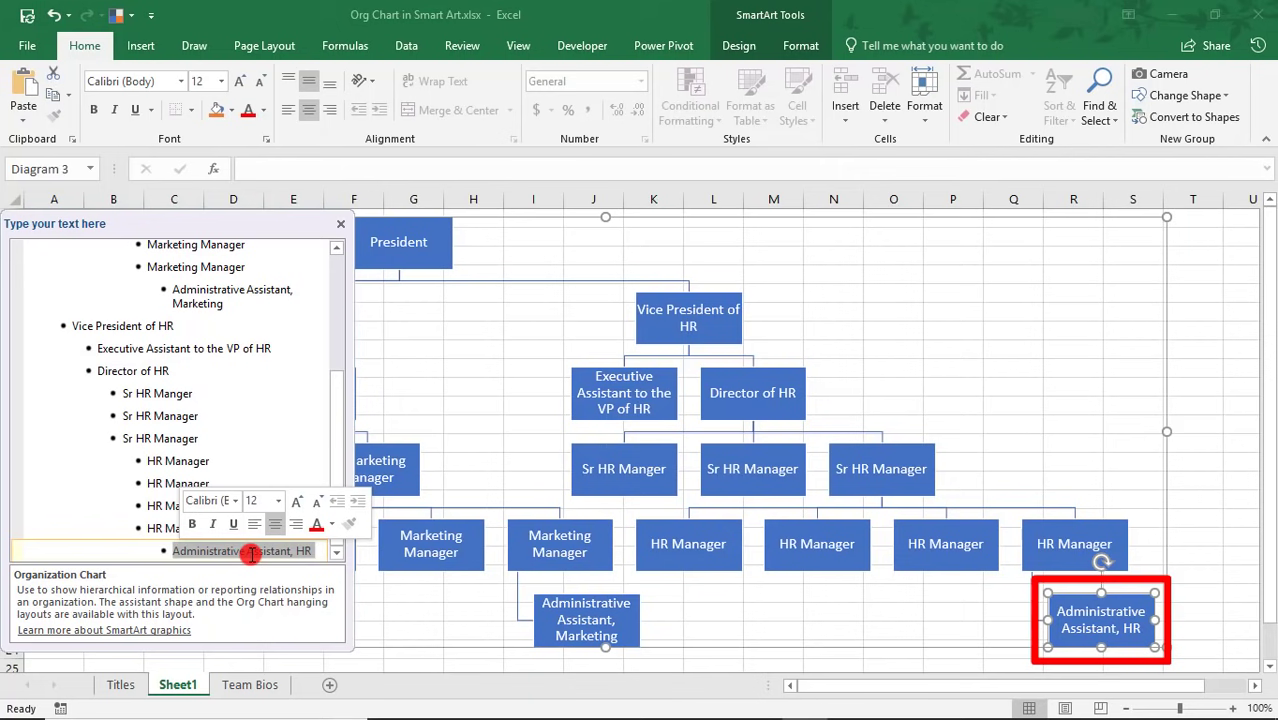
key(ctrl+x)
key(BackSpace)
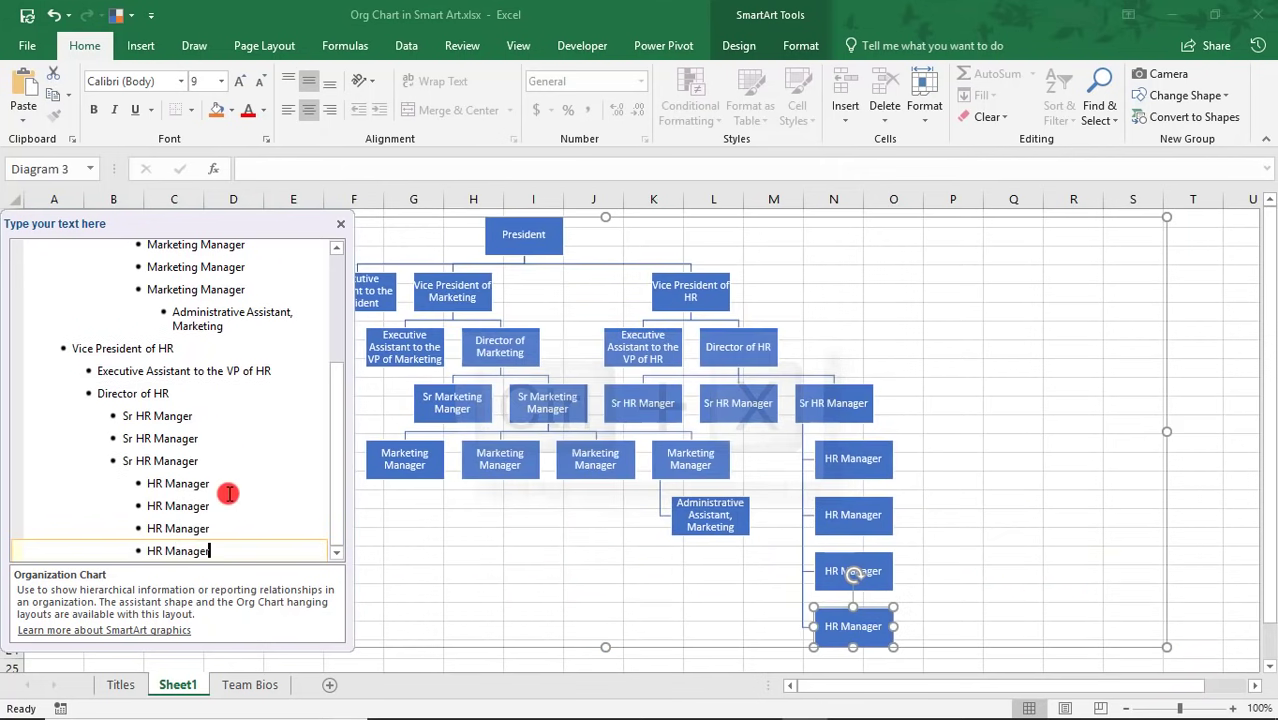
click(228, 503)
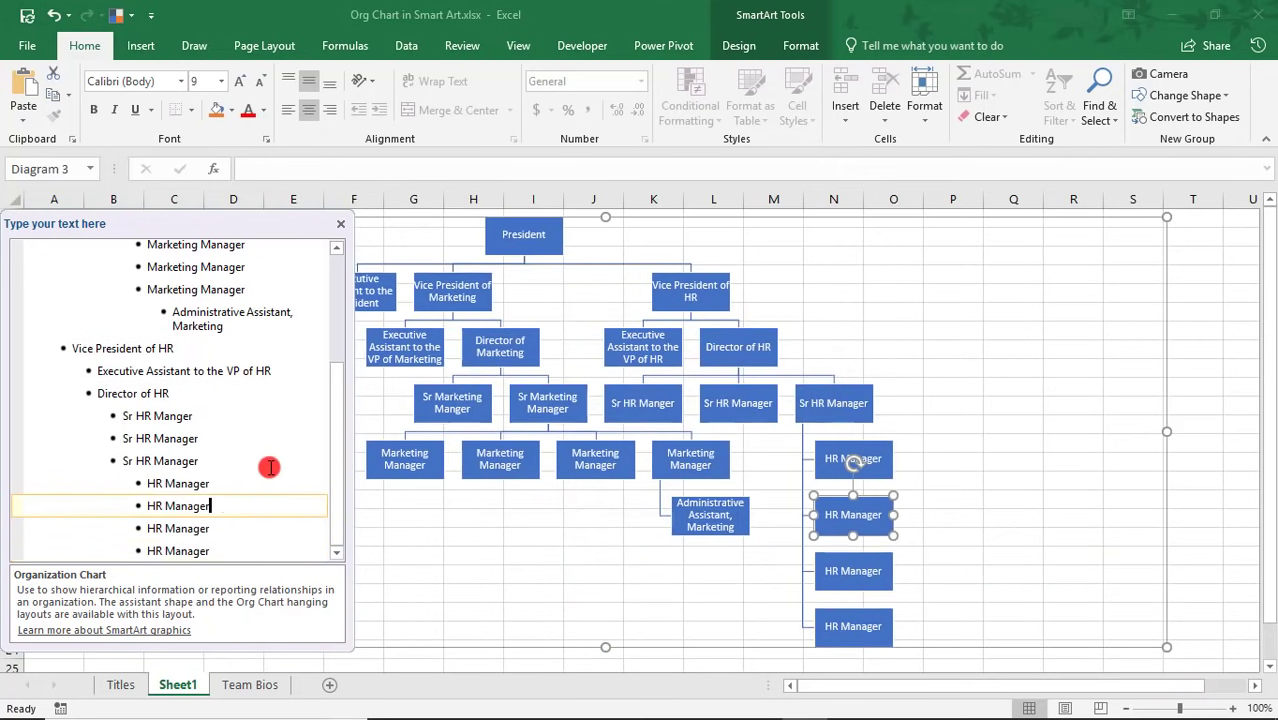
key(Return)
key(ctrl+v)
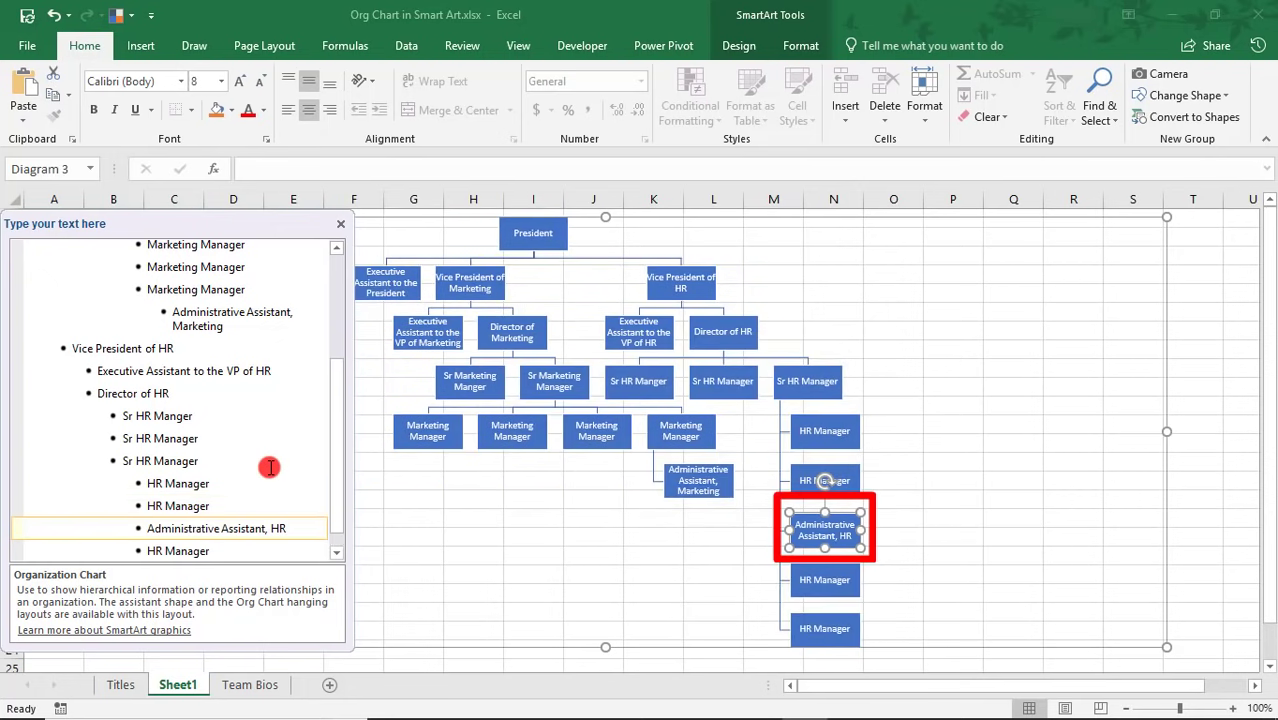
key(Tab)
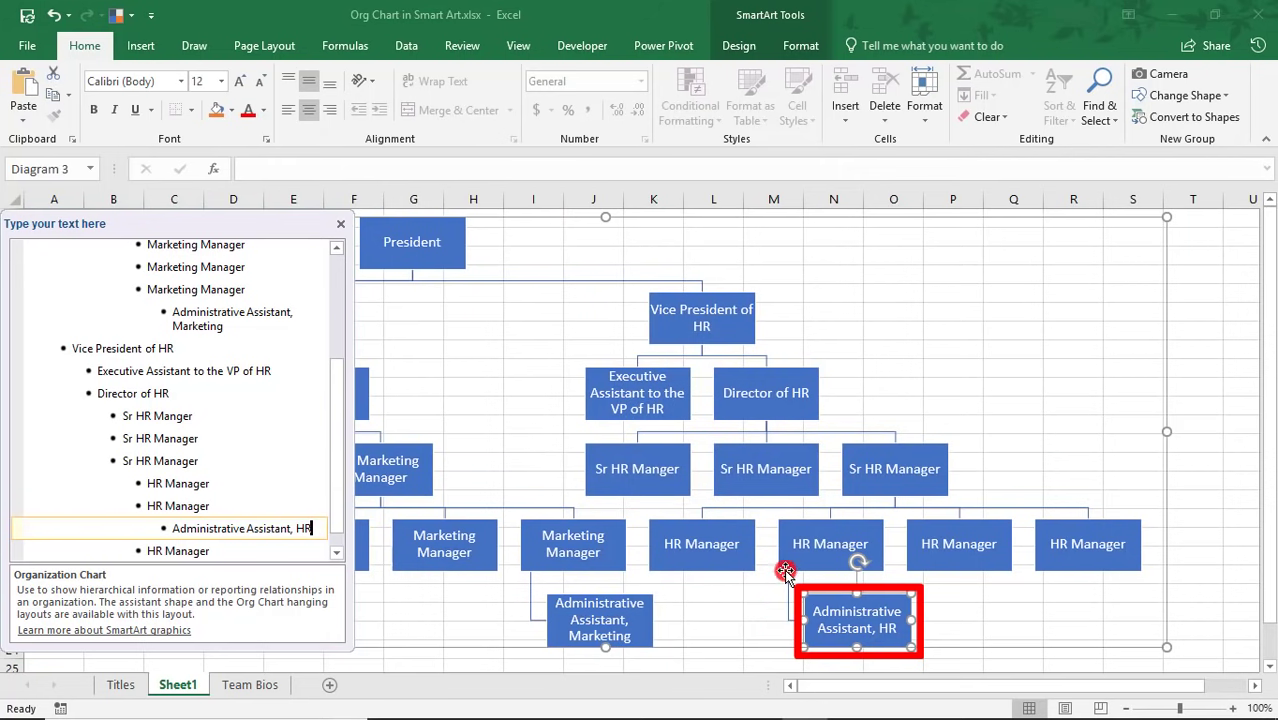
click(775, 598)
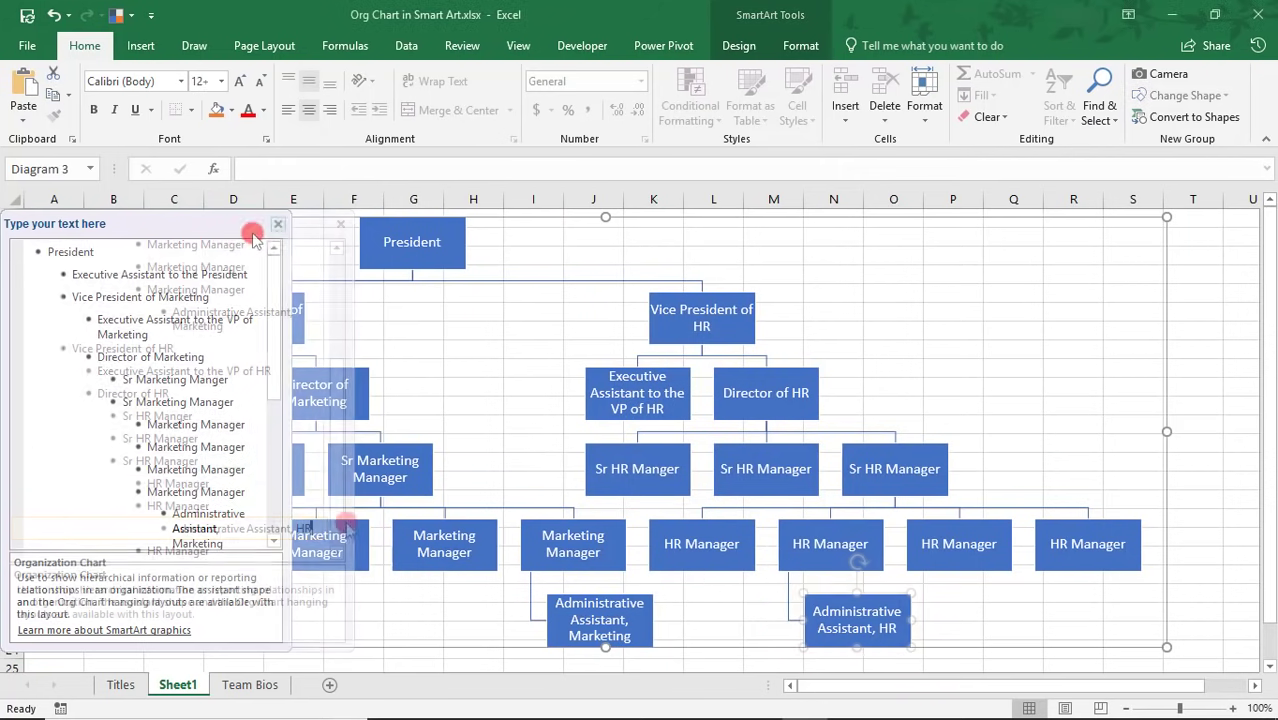
click(277, 228)
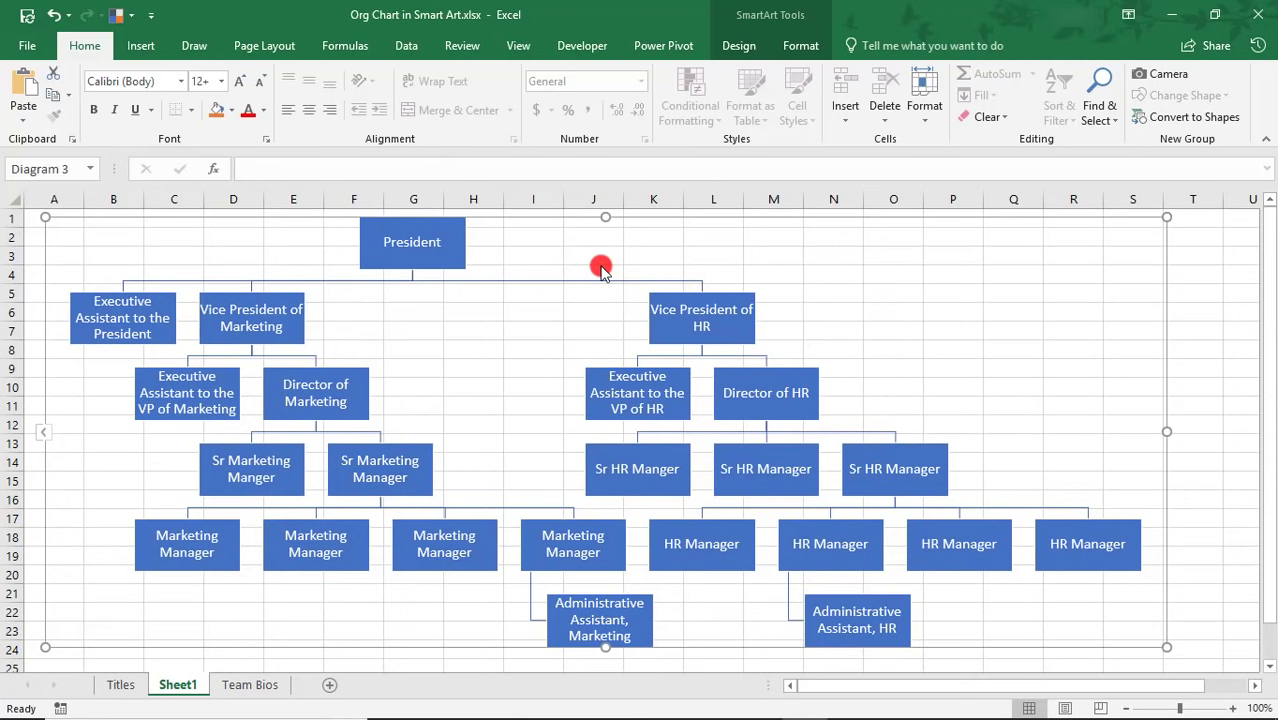
Try flipping the chart right to left and back, and browse the available SmartArt layouts.
click(739, 46)
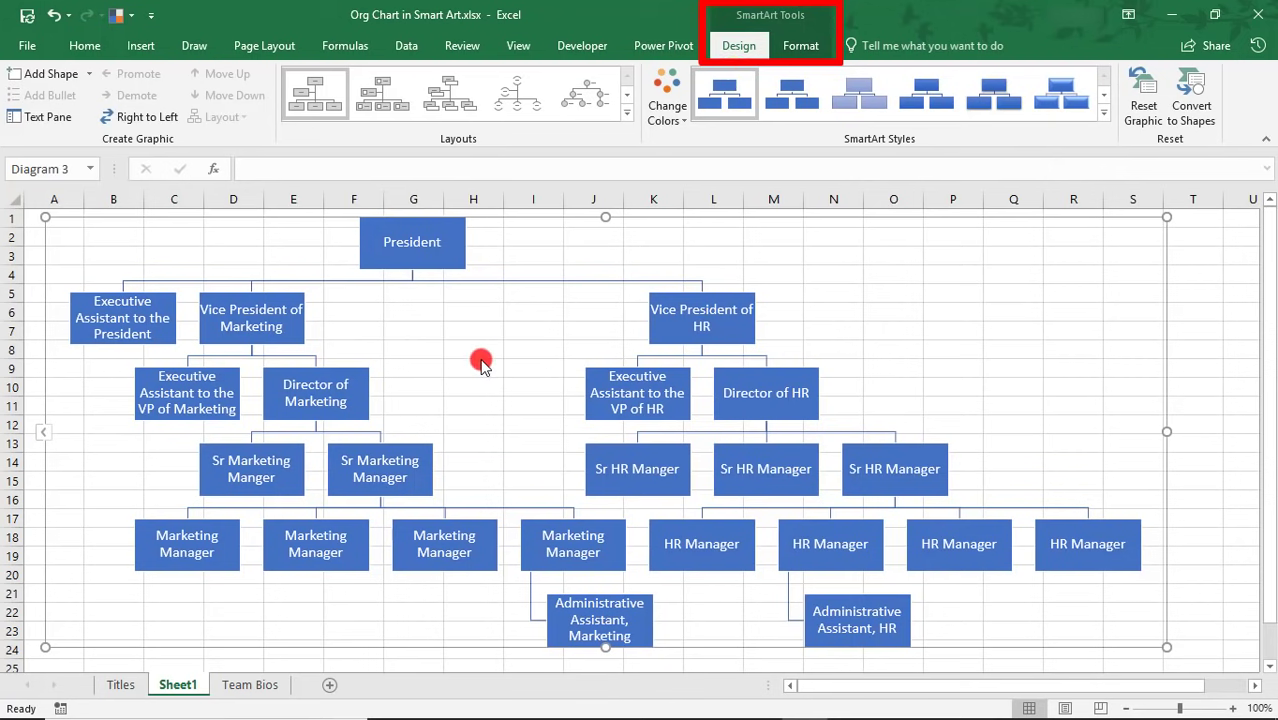
click(157, 118)
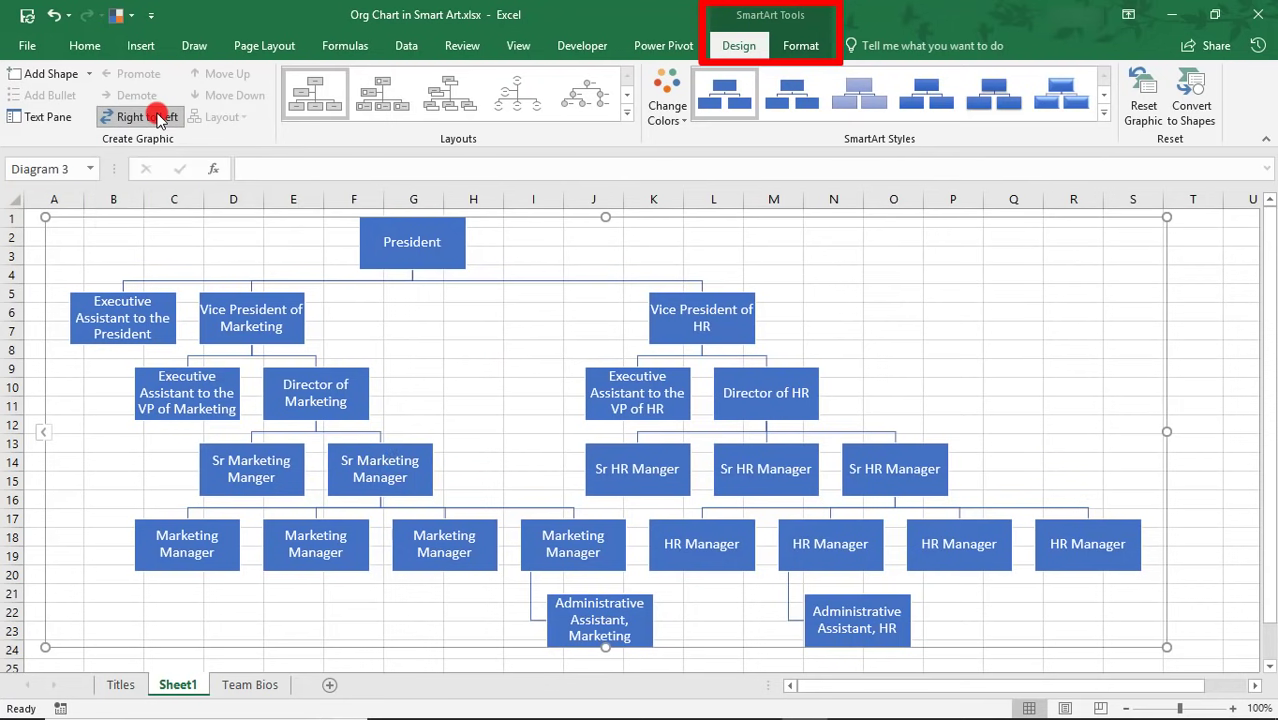
click(157, 118)
click(626, 114)
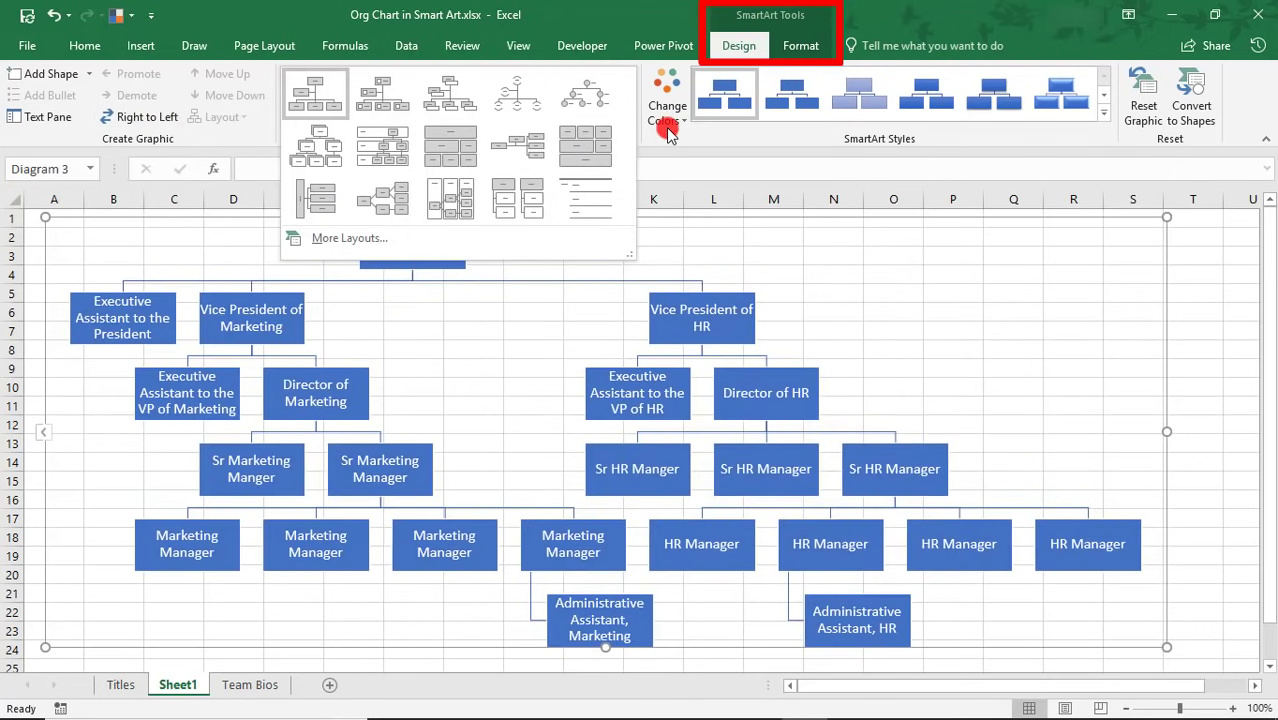
Recolor the chart with the third Colorful variation and apply the fifth SmartArt style, with shaded boxes and bold text.
click(668, 112)
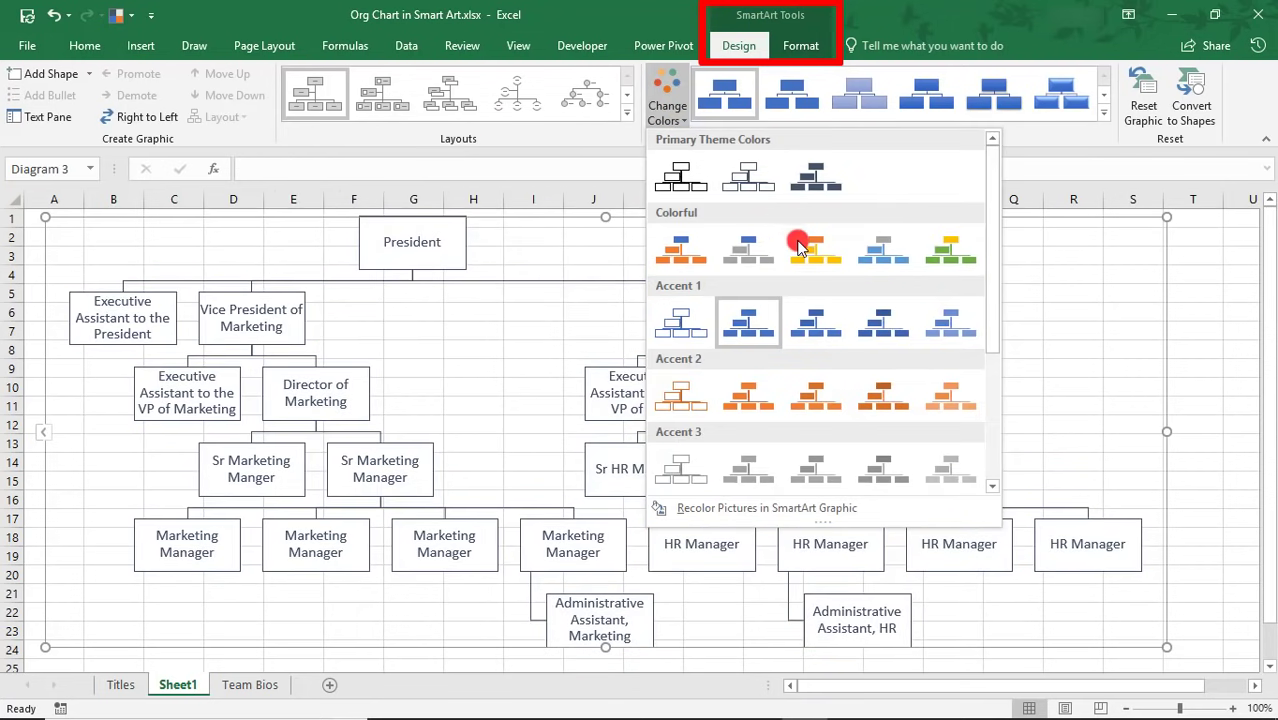
click(813, 249)
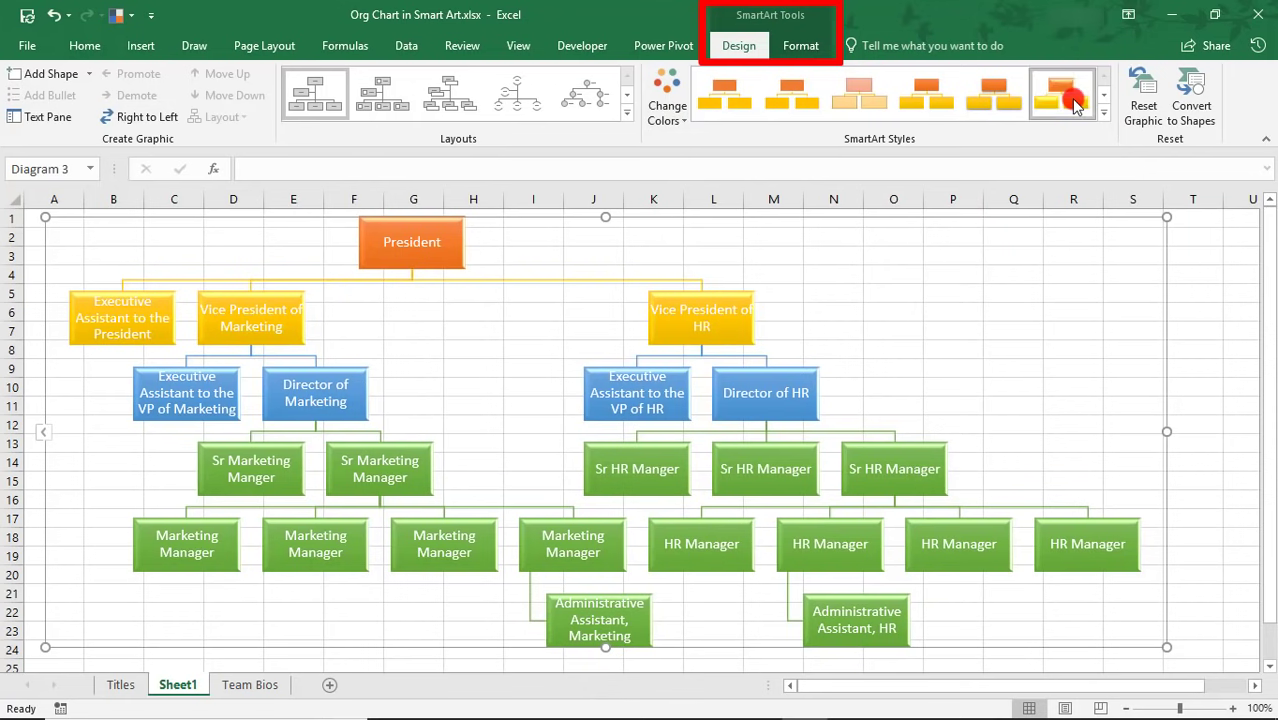
click(975, 93)
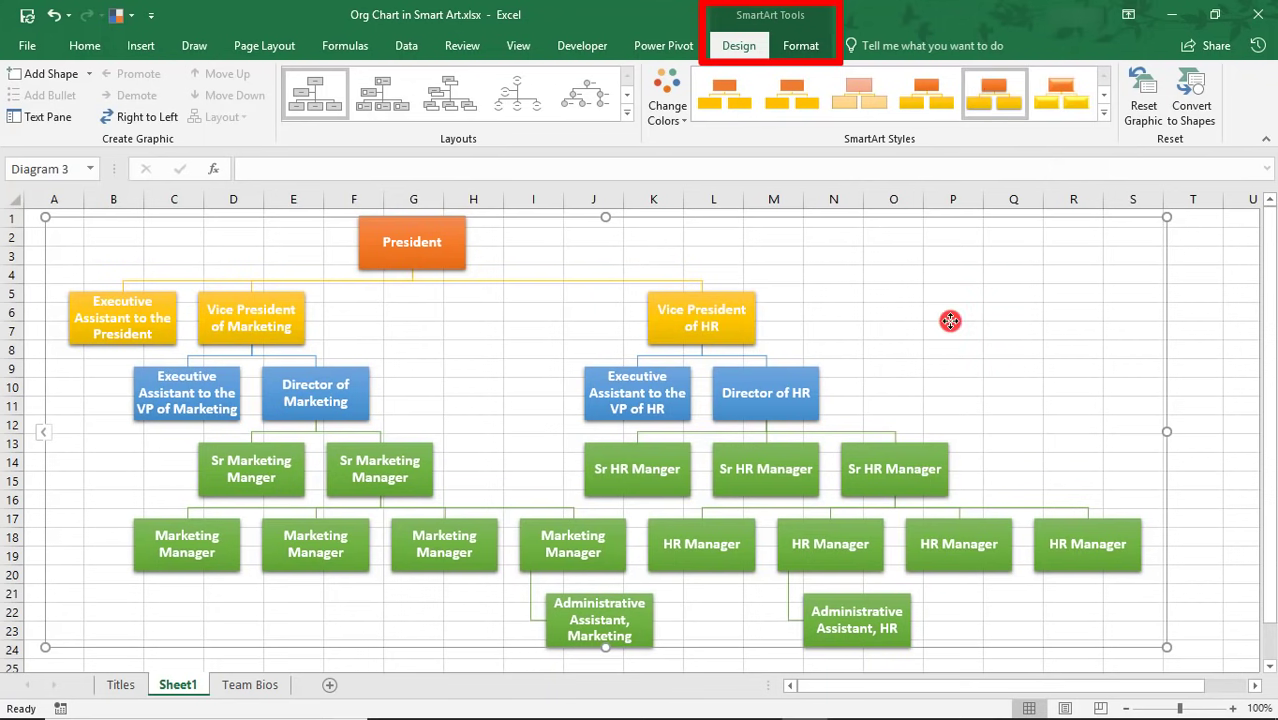
Hide the worksheet gridlines and deselect the chart by selecting cell A4.
click(818, 45)
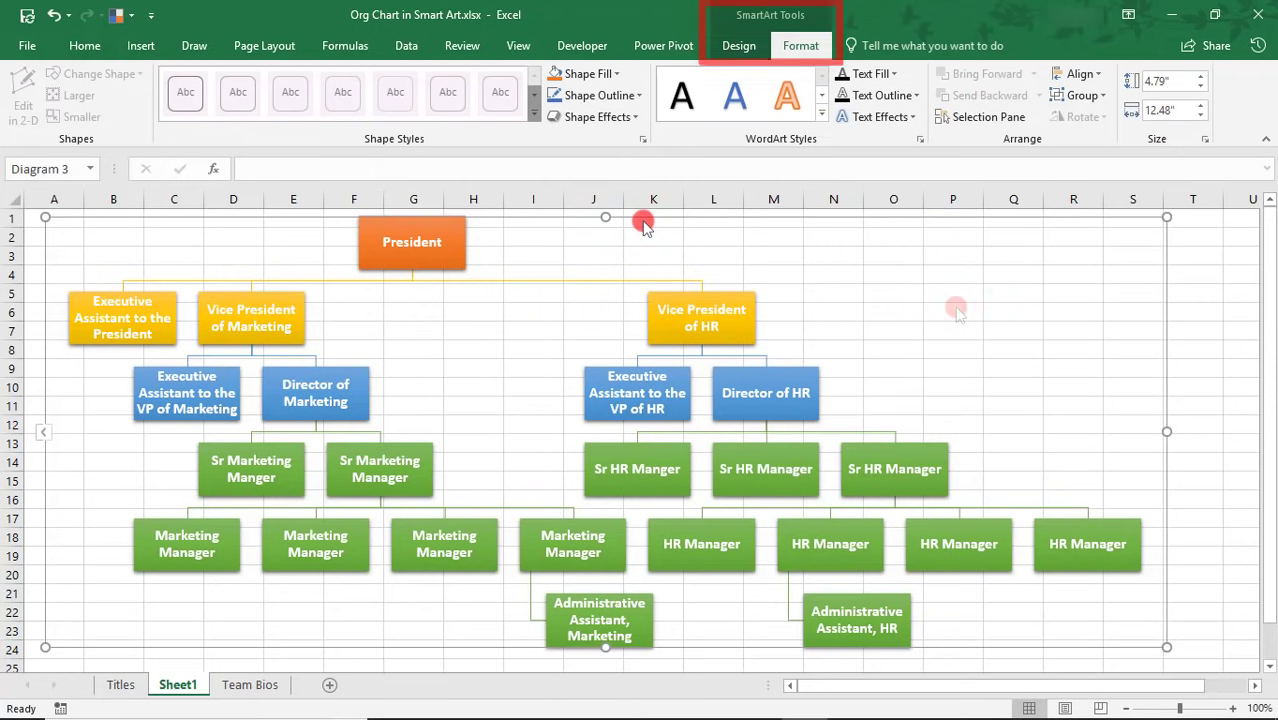
click(522, 46)
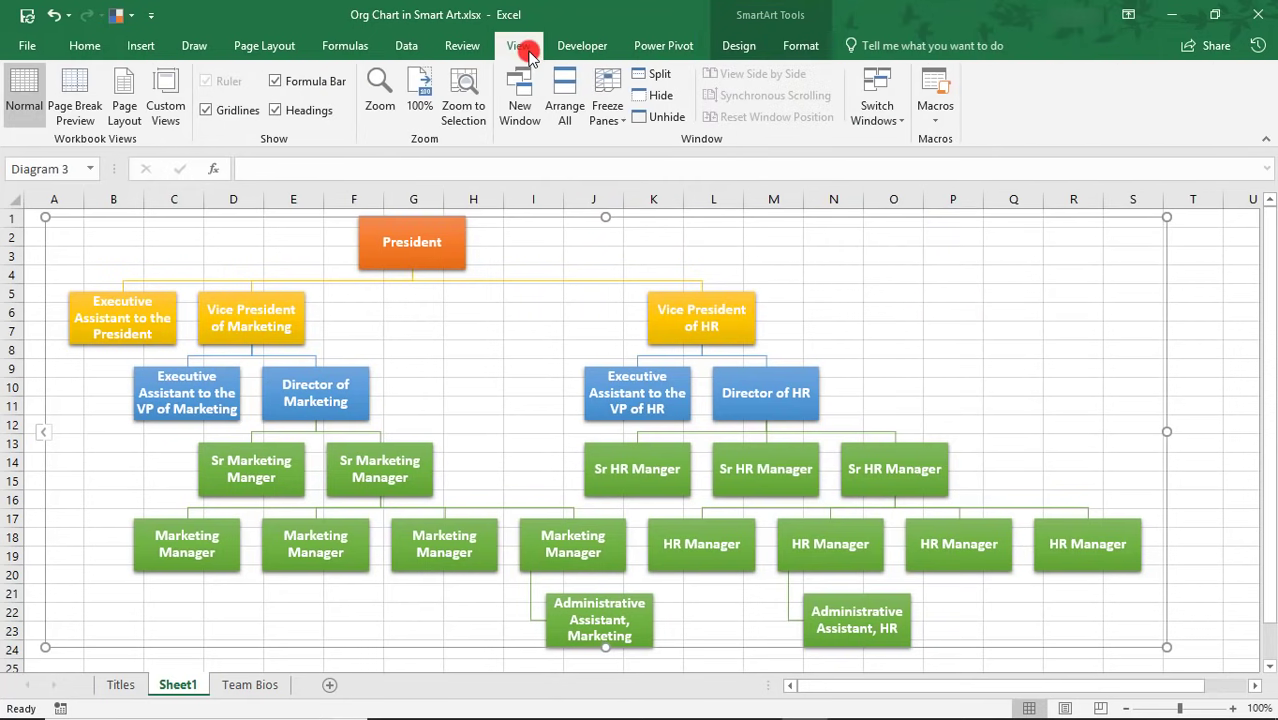
click(240, 111)
click(38, 273)
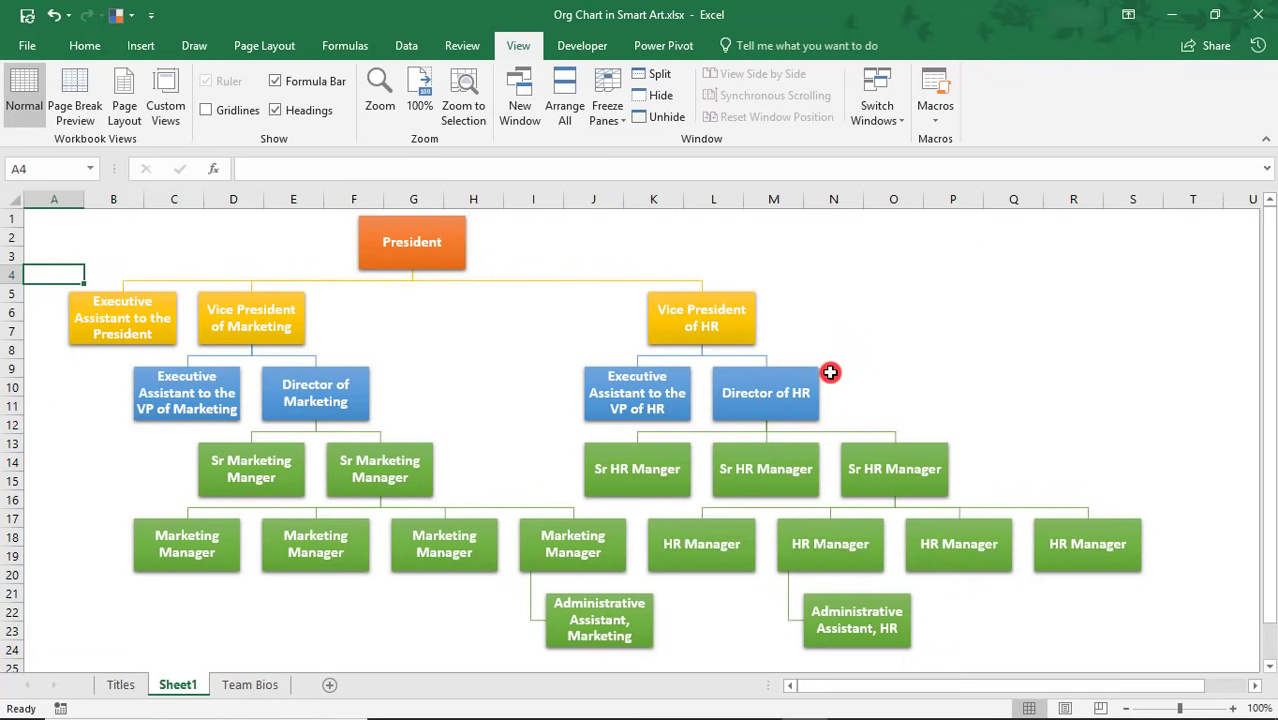
Draw an elbow connector from the last Sr HR Manager to Vice President of HR, and bend it outward into column P.
click(155, 46)
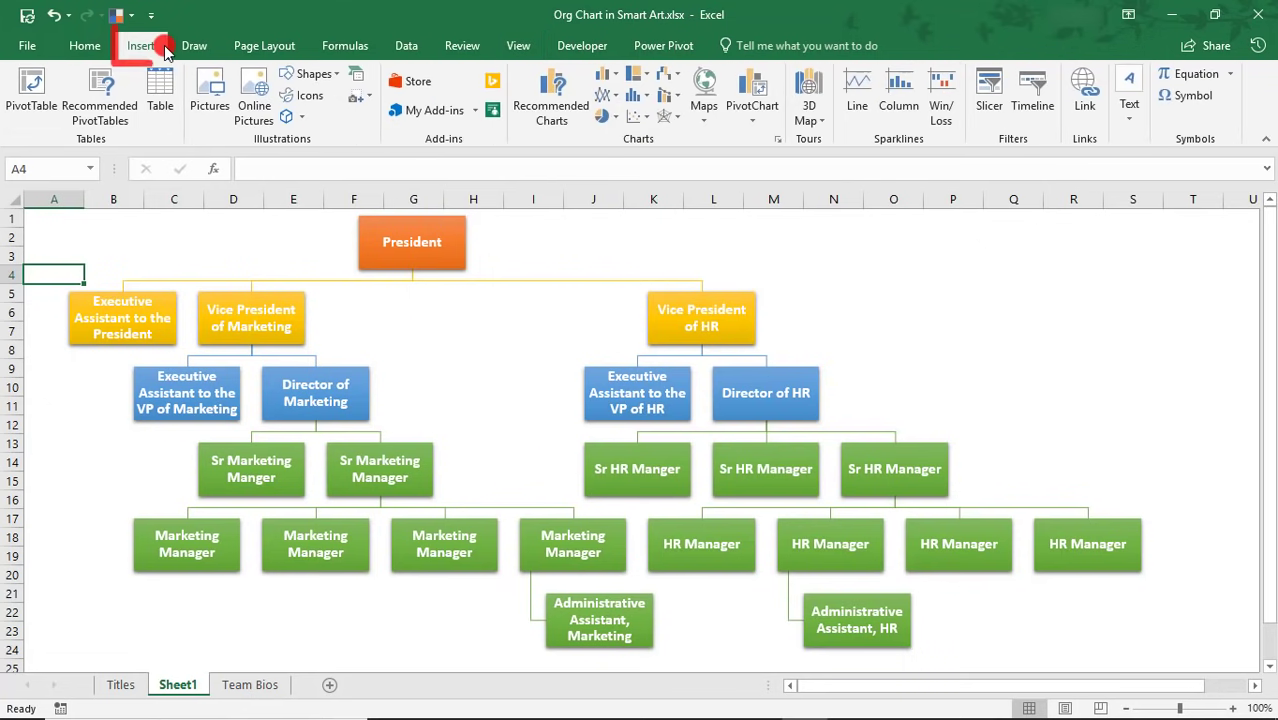
click(328, 75)
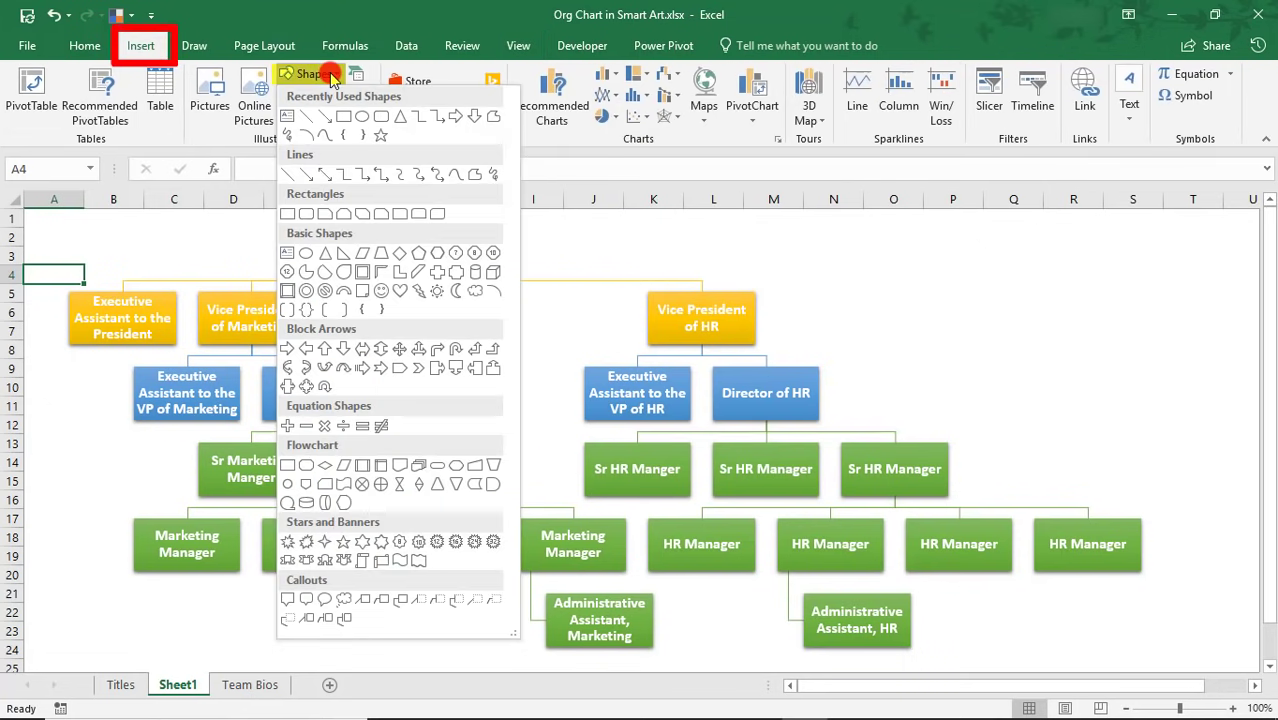
click(412, 119)
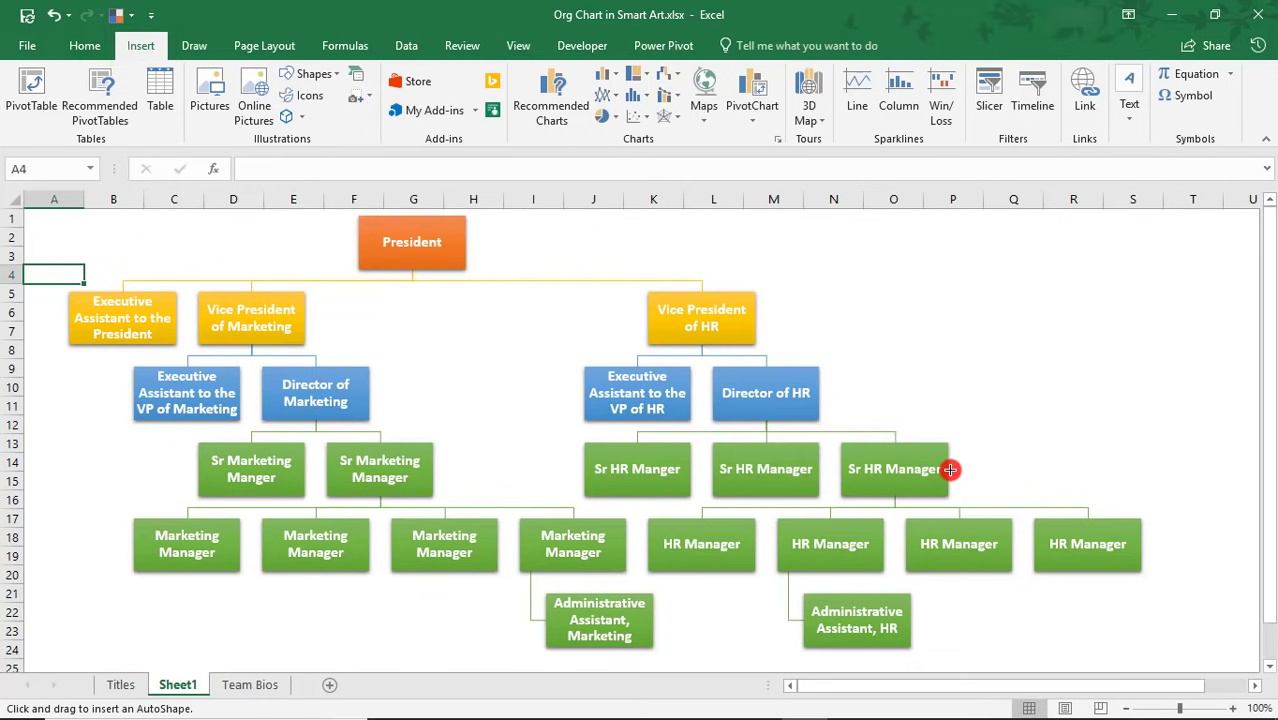
mouse_move(950, 469)
mouse_down()
mouse_move(1018, 468)
mouse_move(1033, 399)
mouse_move(942, 338)
mouse_move(822, 298)
mouse_move(764, 316)
mouse_up()
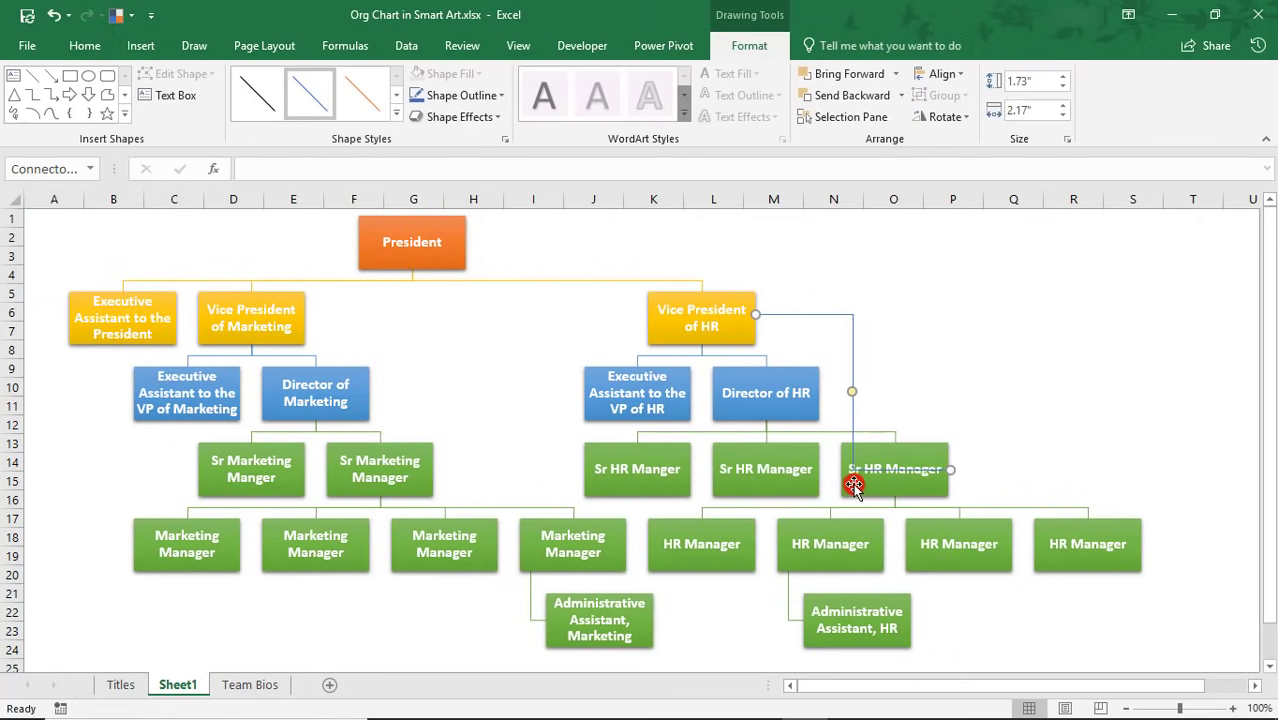
drag(853, 392, 983, 367)
Set the dash type of the connector between Vice President of HR and Sr HR Manager to a dashed line.
right_click(983, 367)
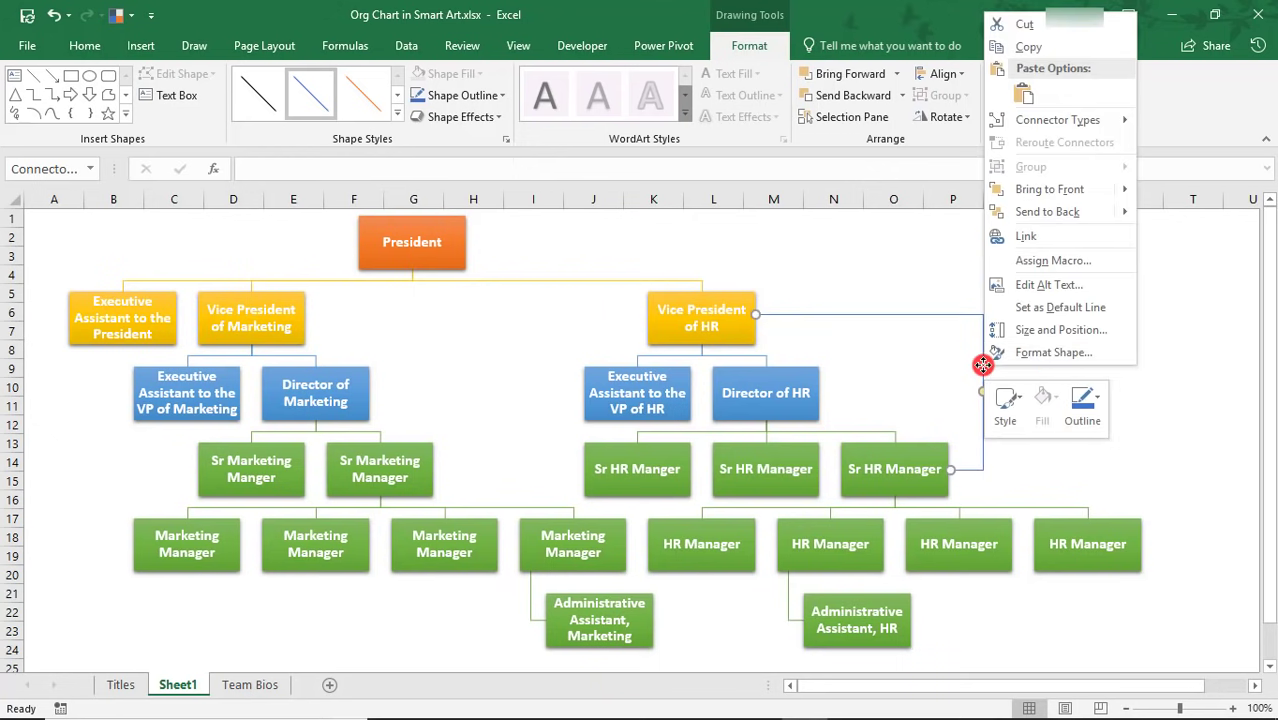
click(1048, 358)
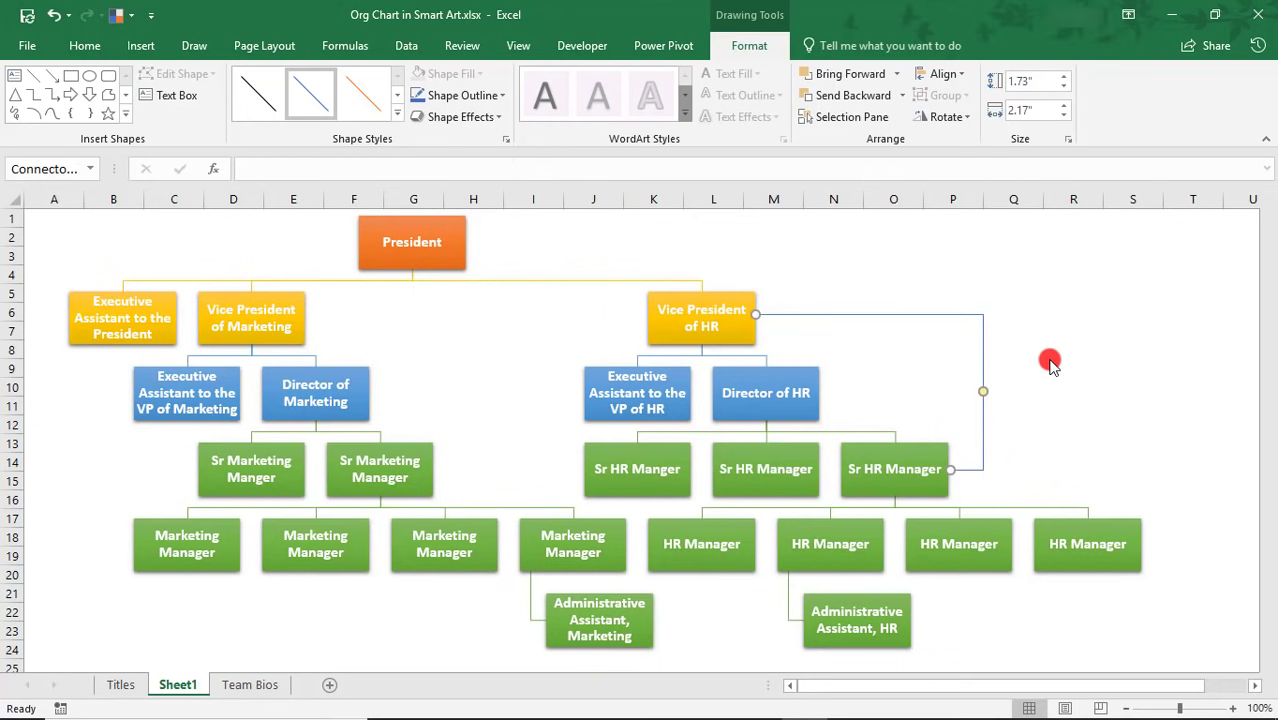
scroll(1190, 596, down, 1)
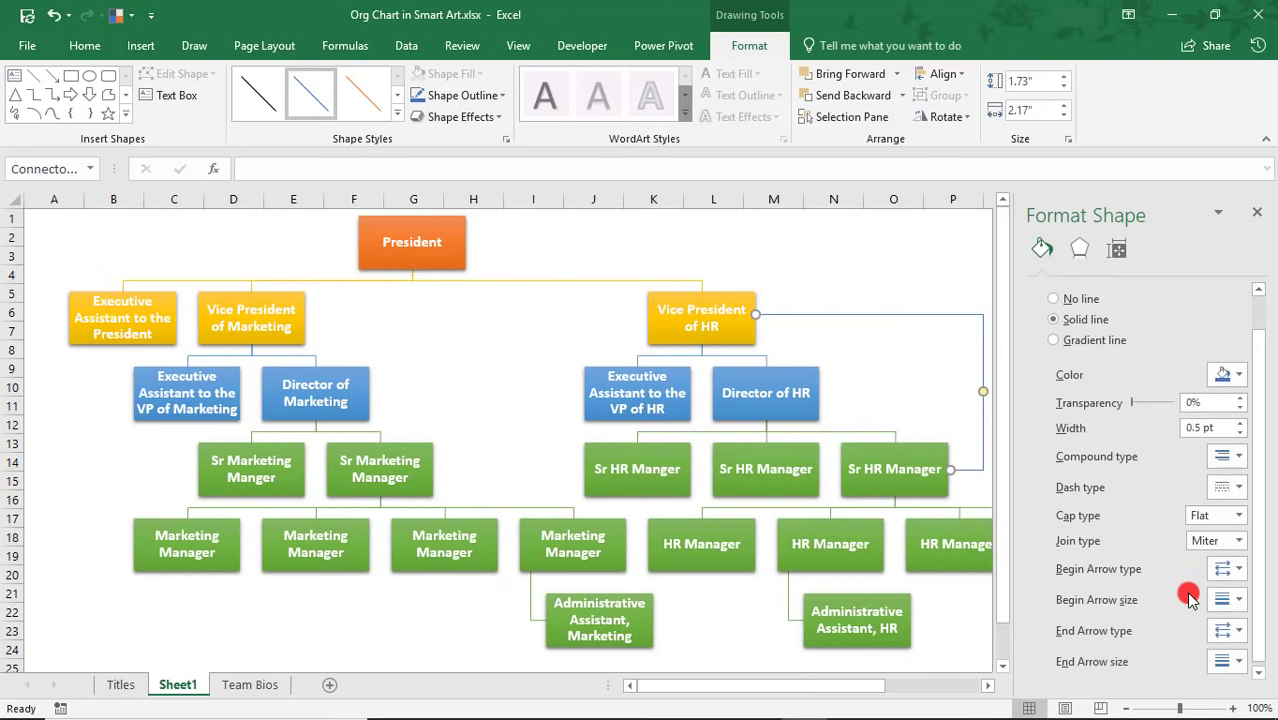
scroll(1246, 374, up, 2)
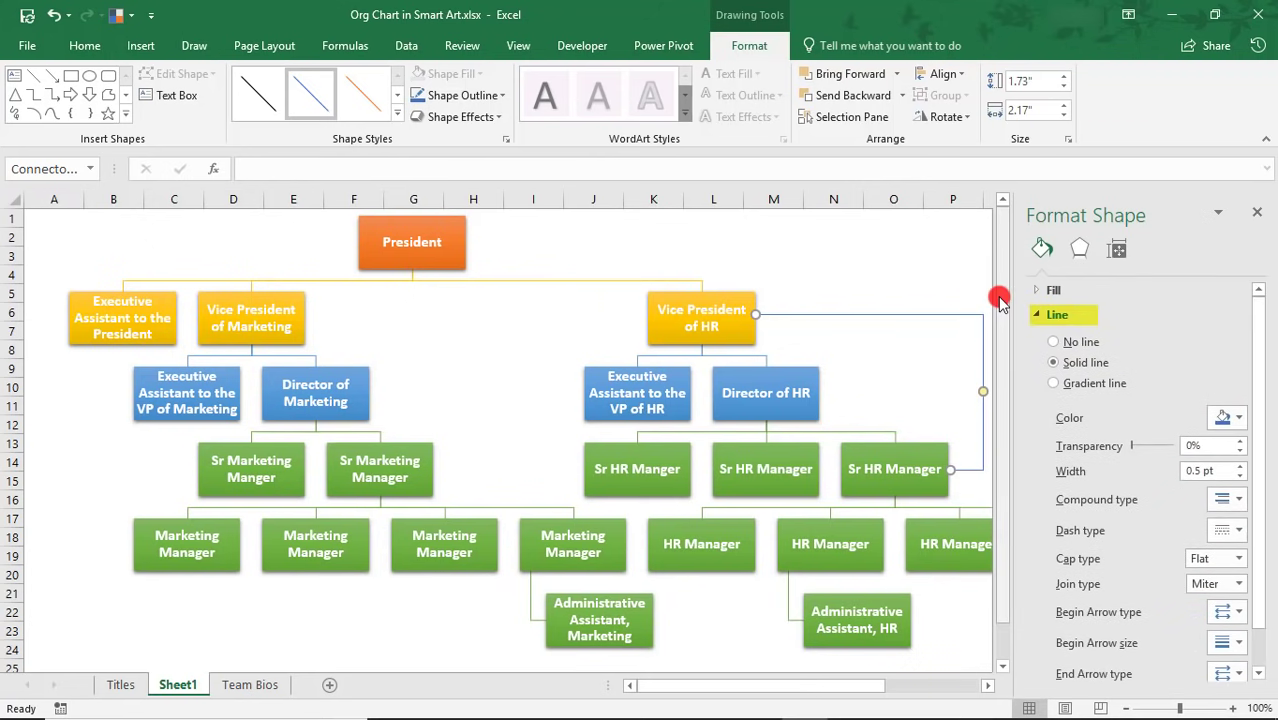
drag(1262, 336, 1272, 450)
click(1226, 488)
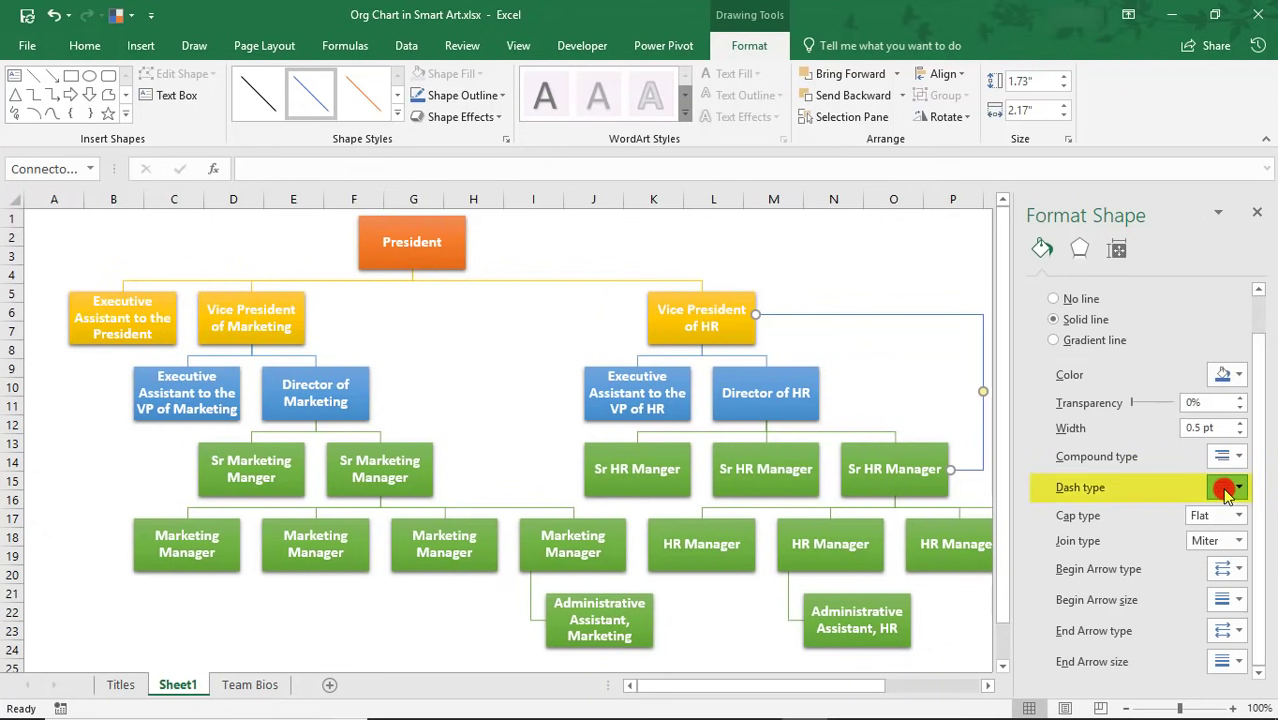
click(1228, 552)
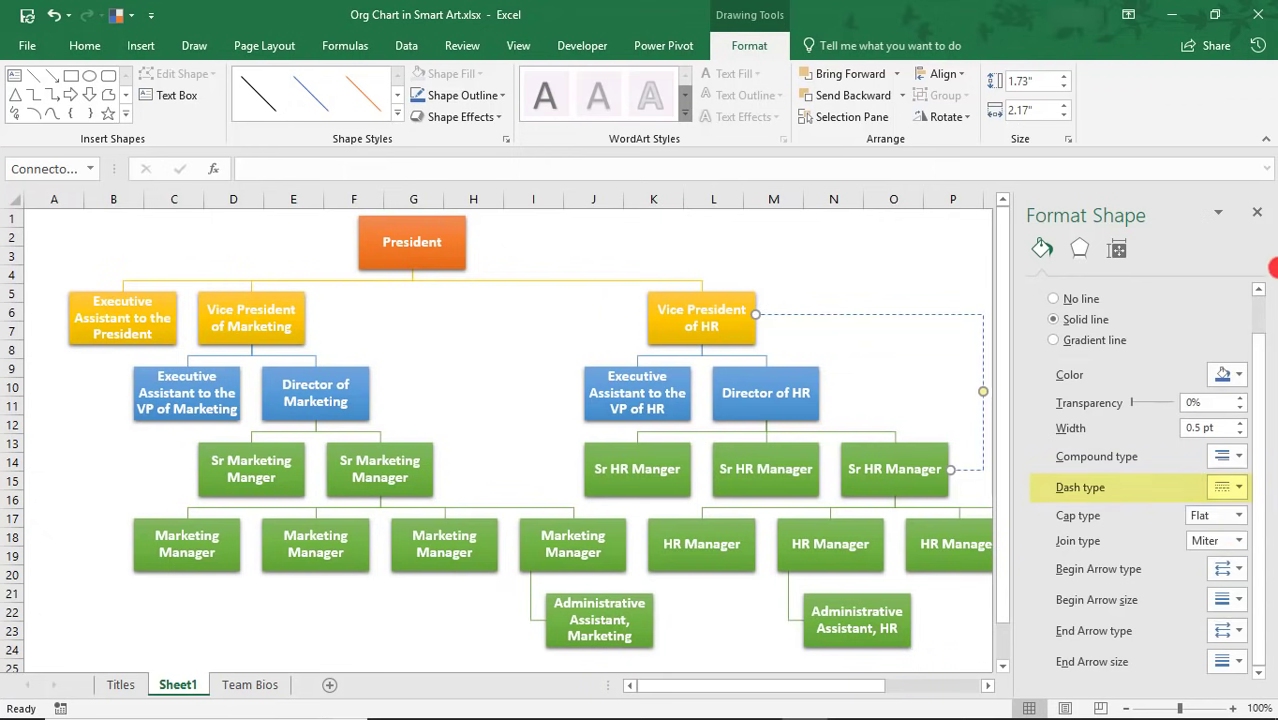
click(1256, 213)
Try flipping the organization chart right to left, and undo the flip.
click(1067, 355)
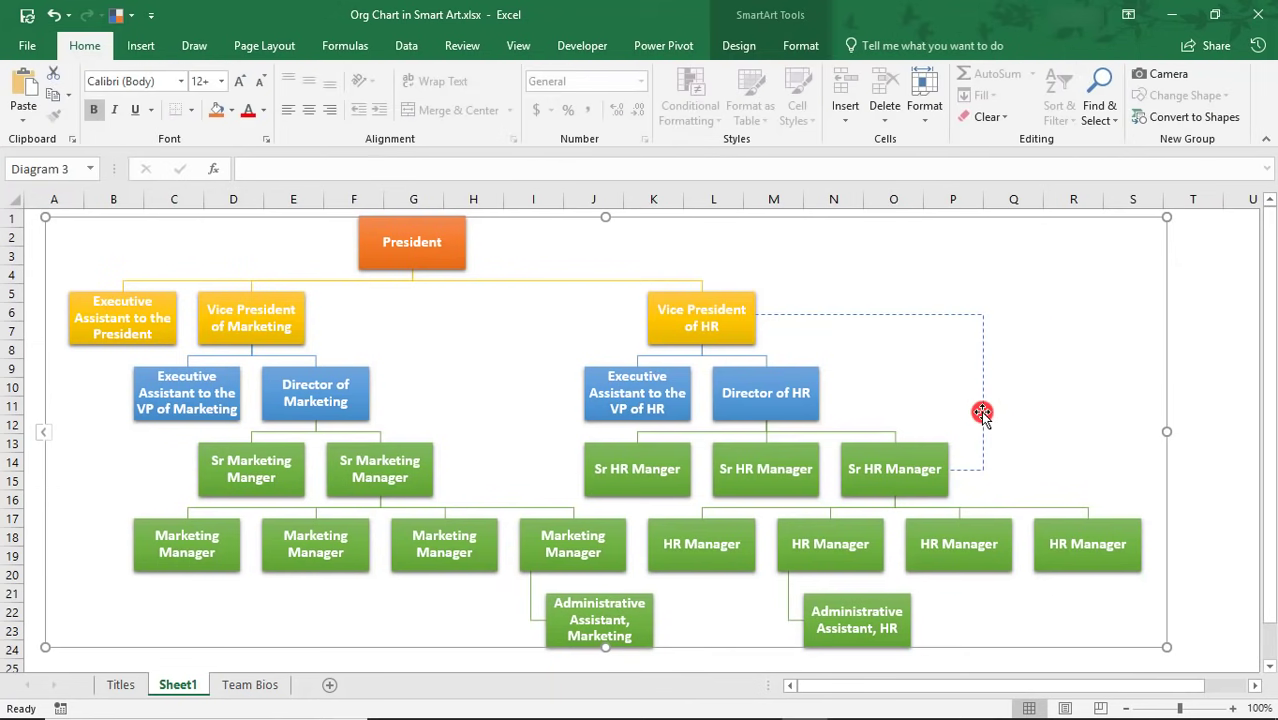
click(739, 45)
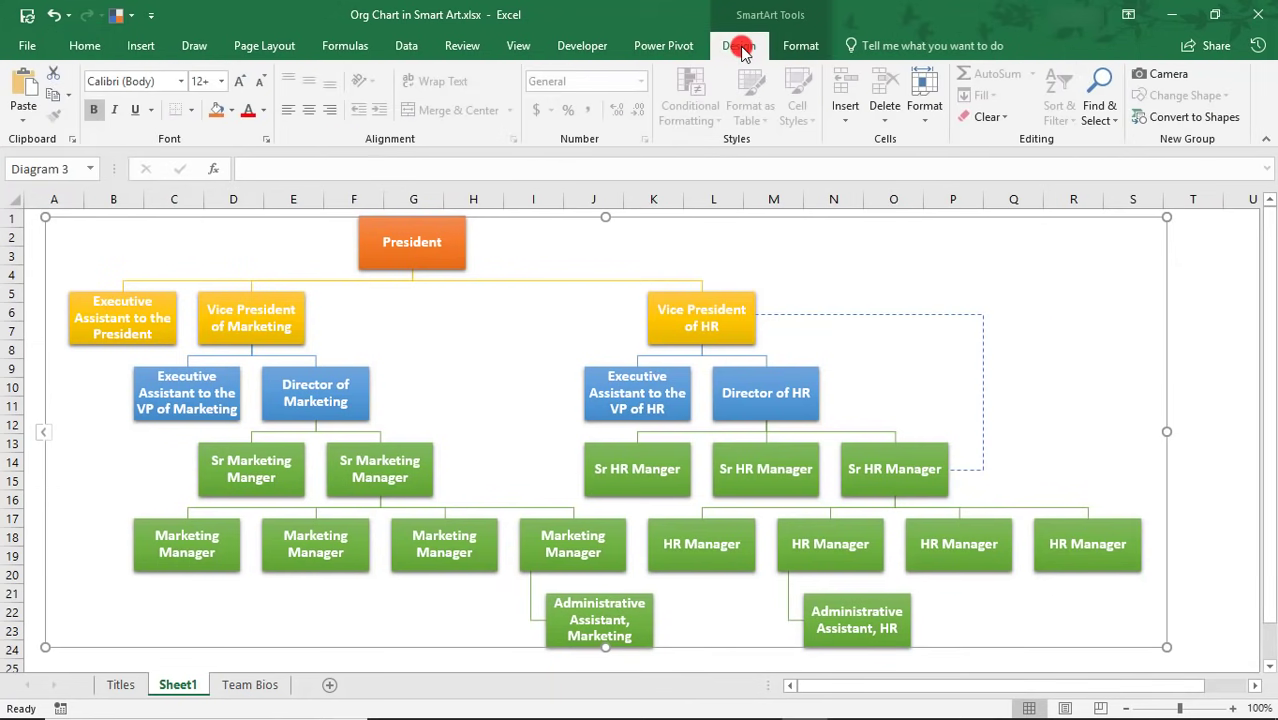
click(180, 119)
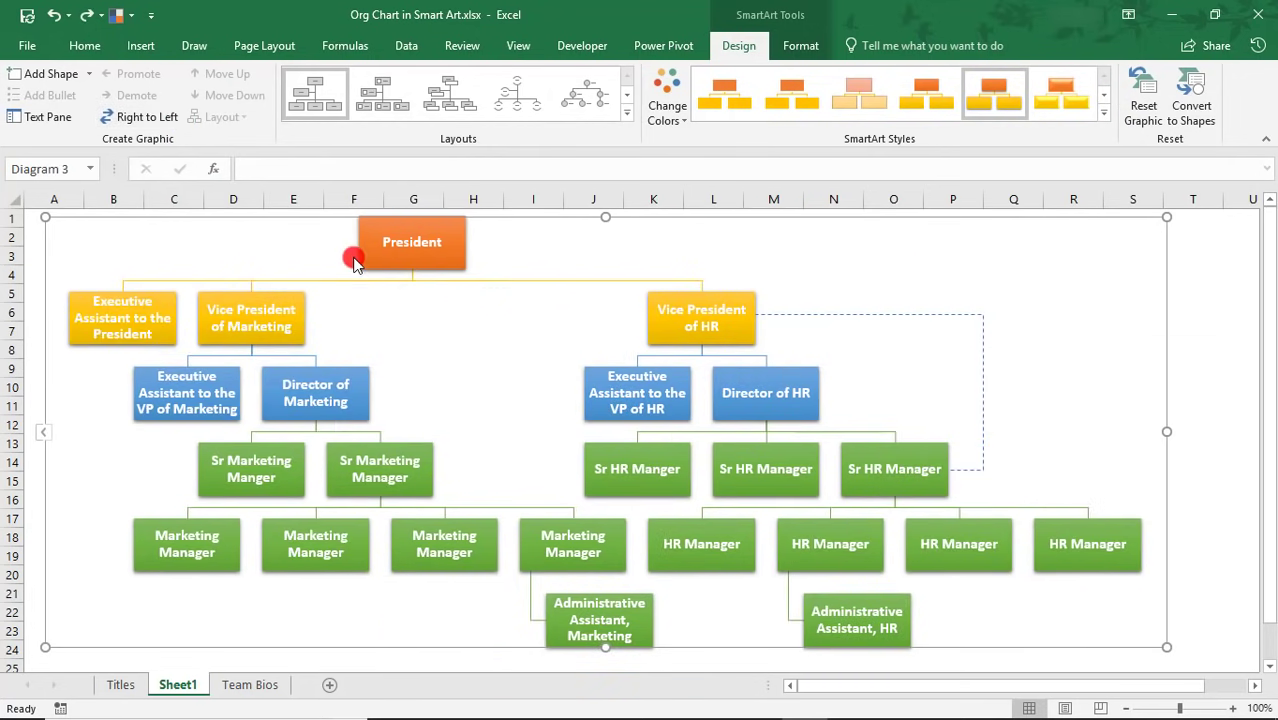
key(ctrl+z)
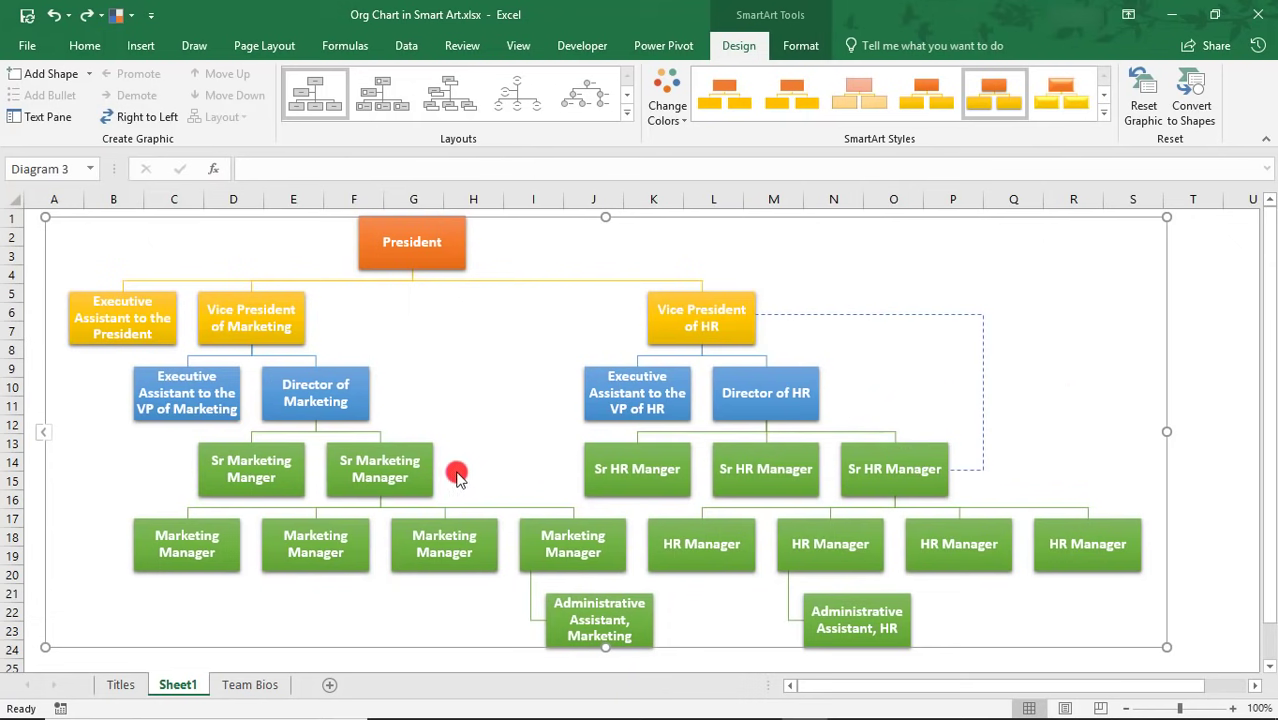
Try moving the second Sr Marketing Manager box up beside Director of Marketing and applying the Left Hanging layout to its branch.
drag(428, 474, 521, 403)
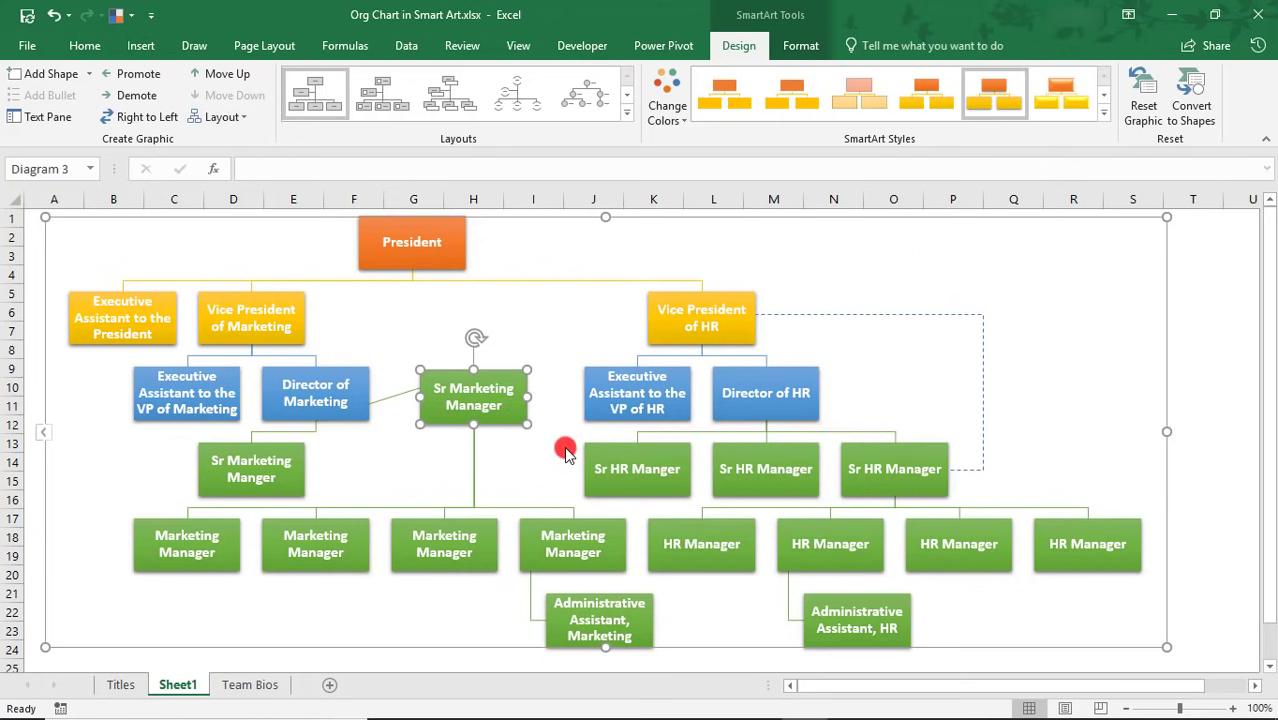
click(541, 477)
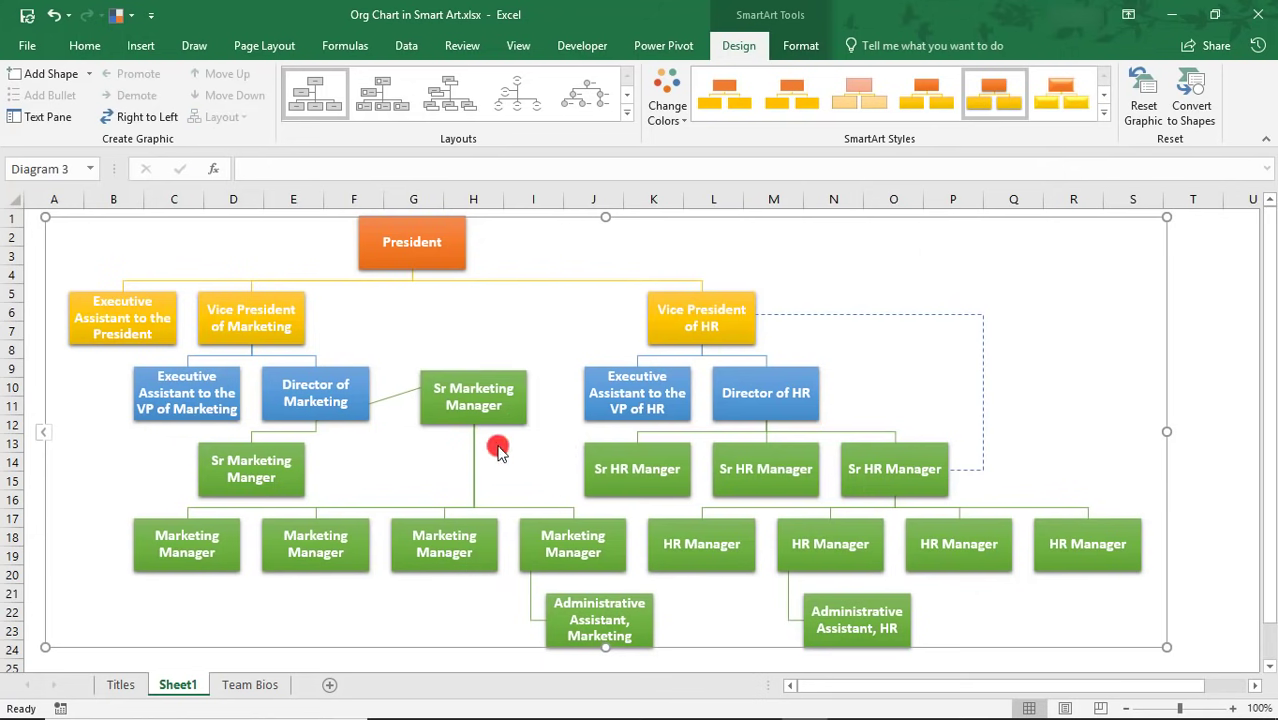
click(441, 382)
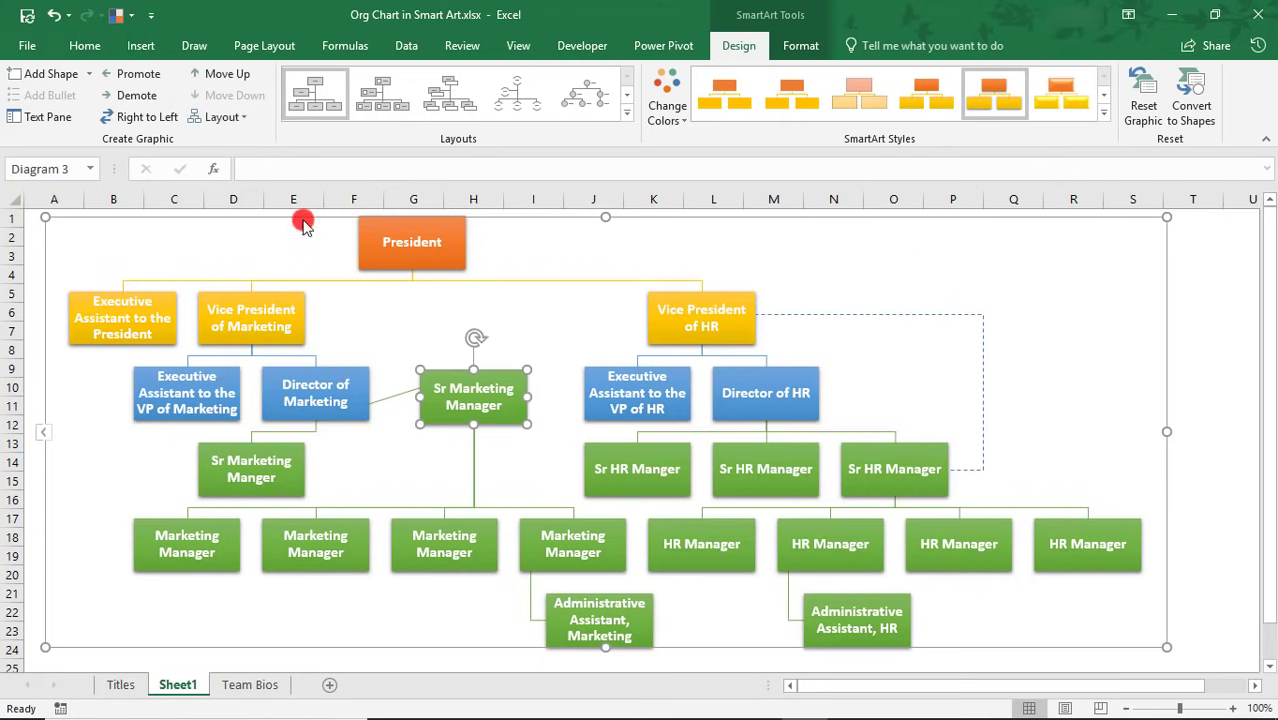
click(237, 117)
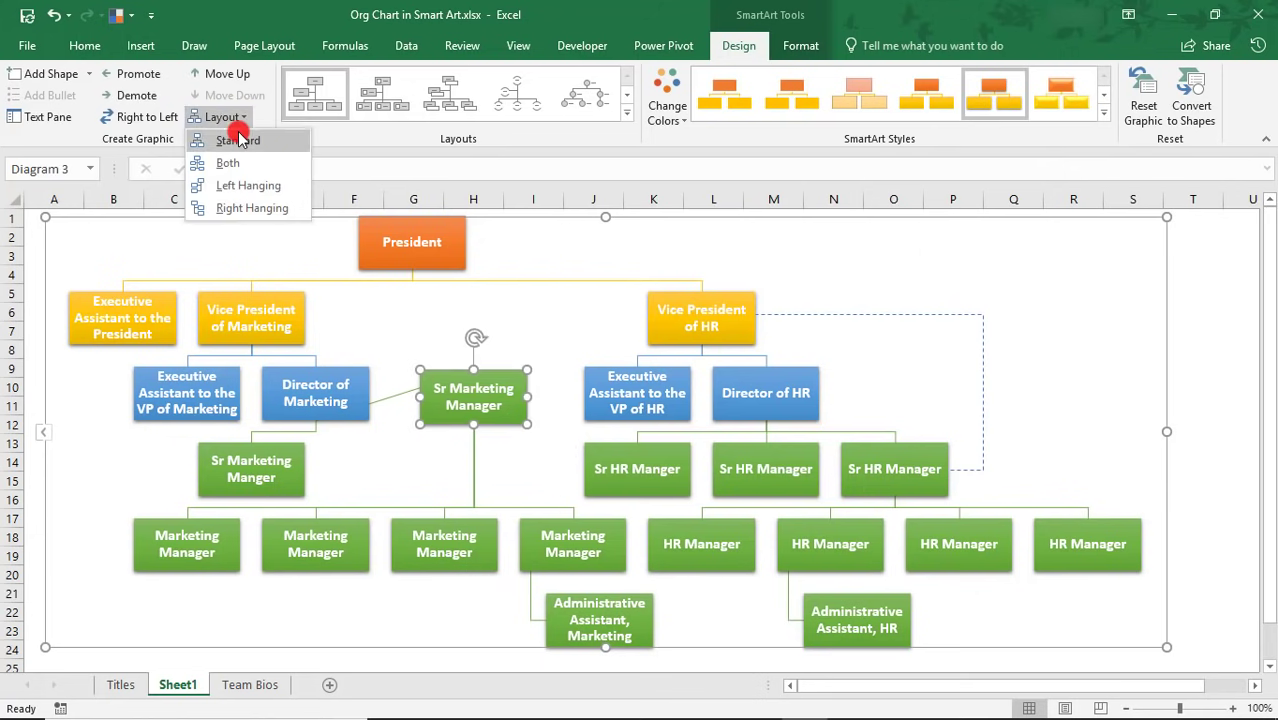
click(249, 193)
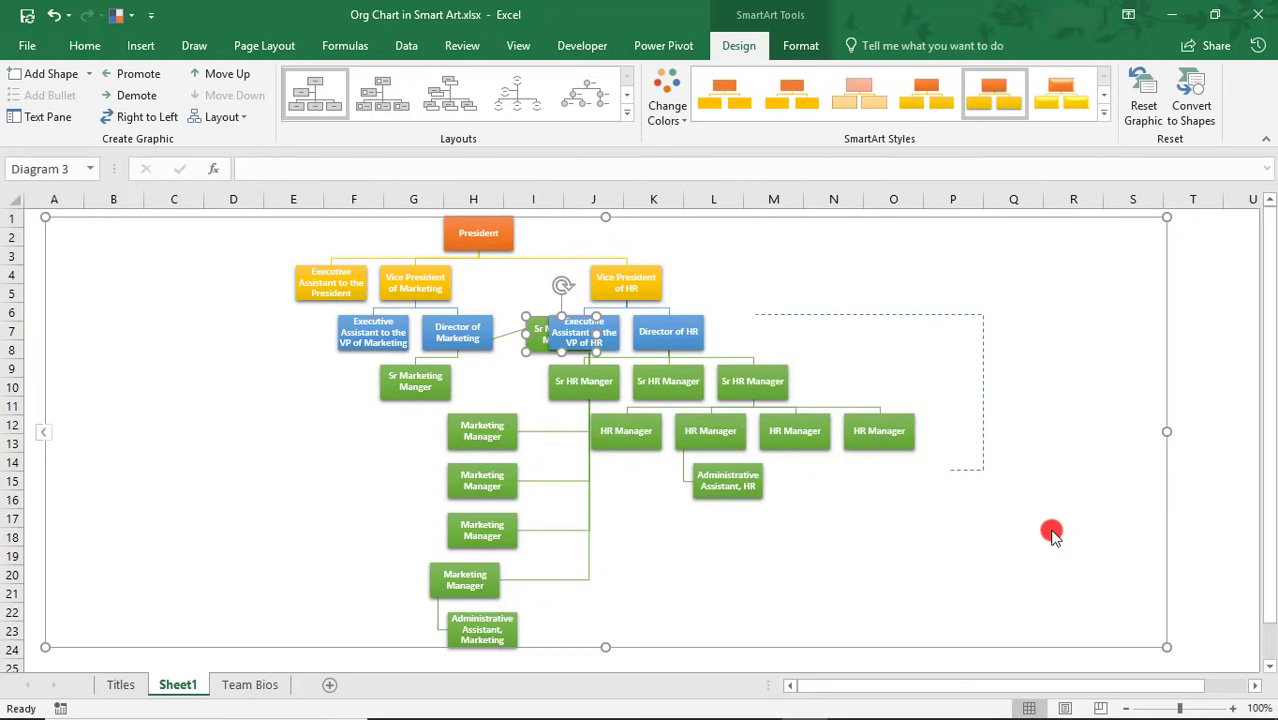
Try resetting the graphic, undo the trial layout and position changes, and deselect the chart by selecting cell T5.
click(1150, 113)
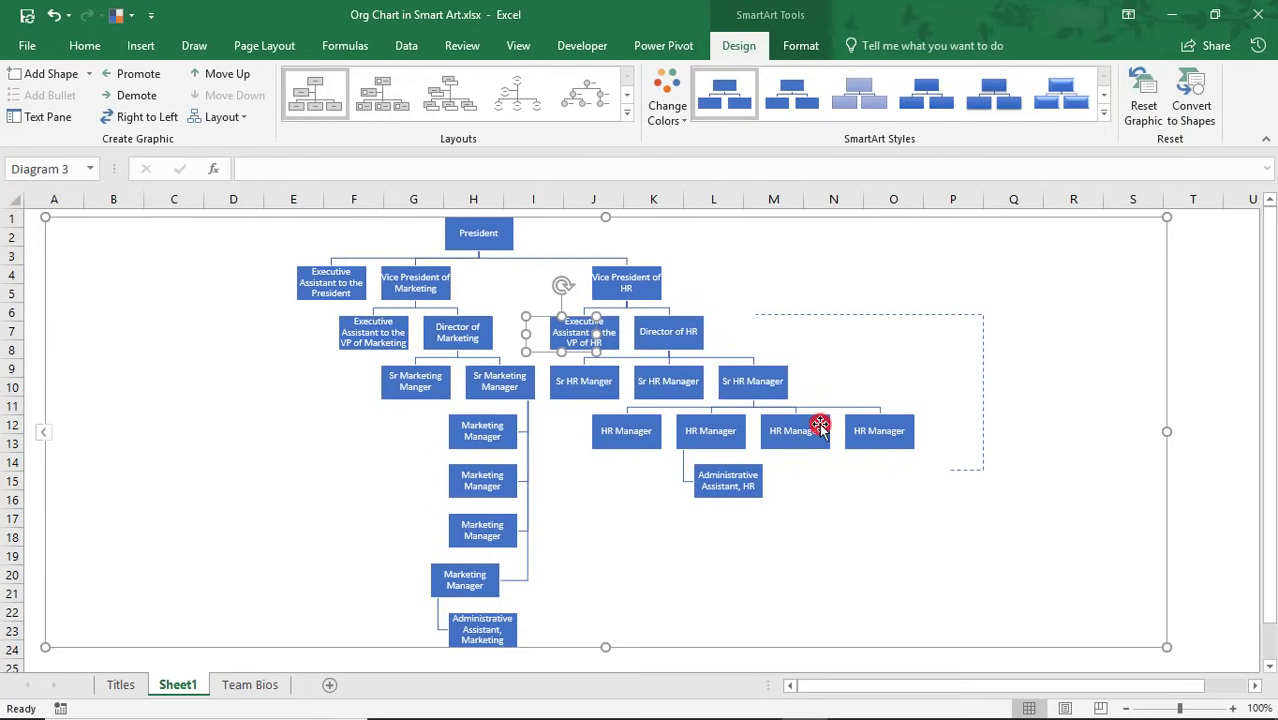
key(ctrl+z)
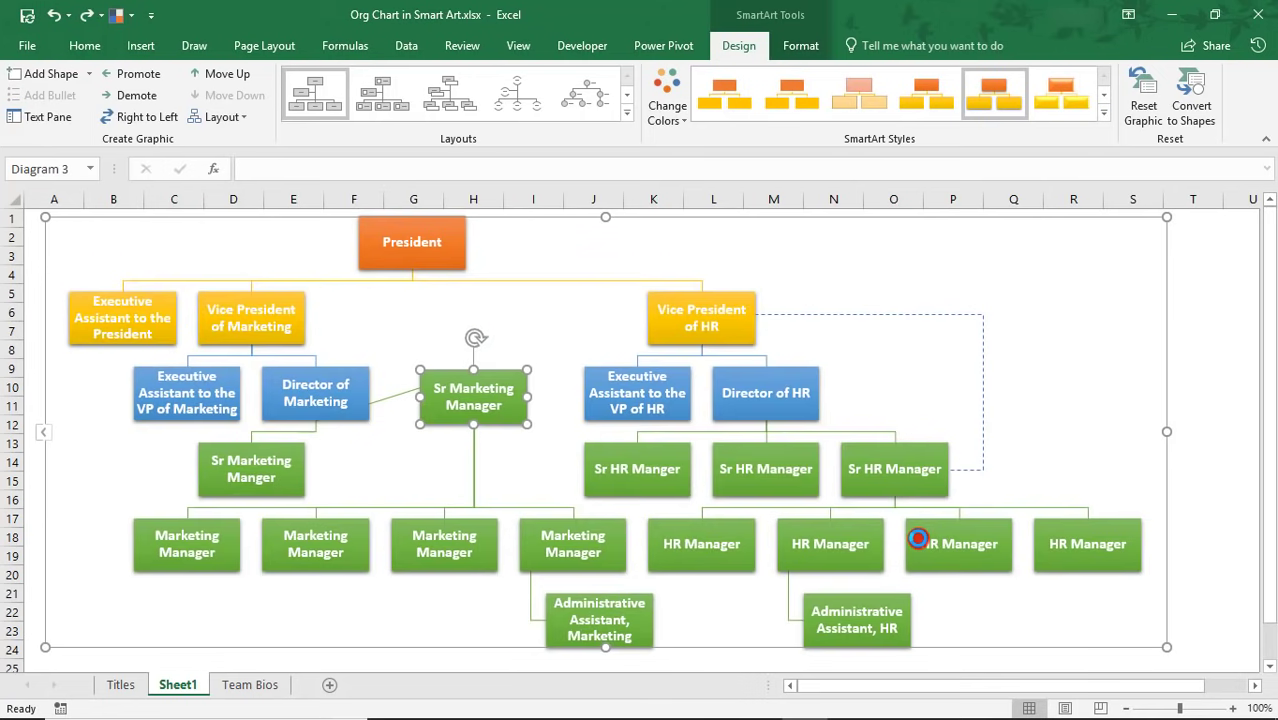
click(1192, 292)
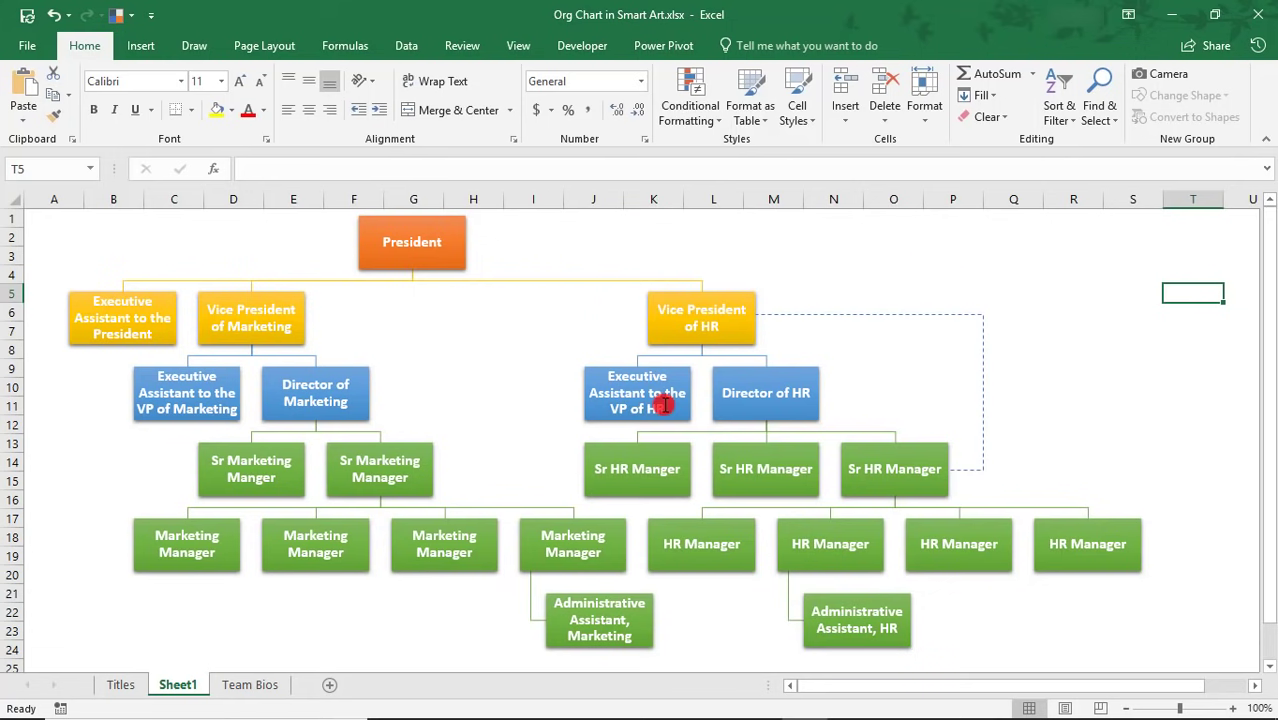
Review the bios and the workbook's defined names on the Team Bios sheet, and return to Sheet1.
click(274, 686)
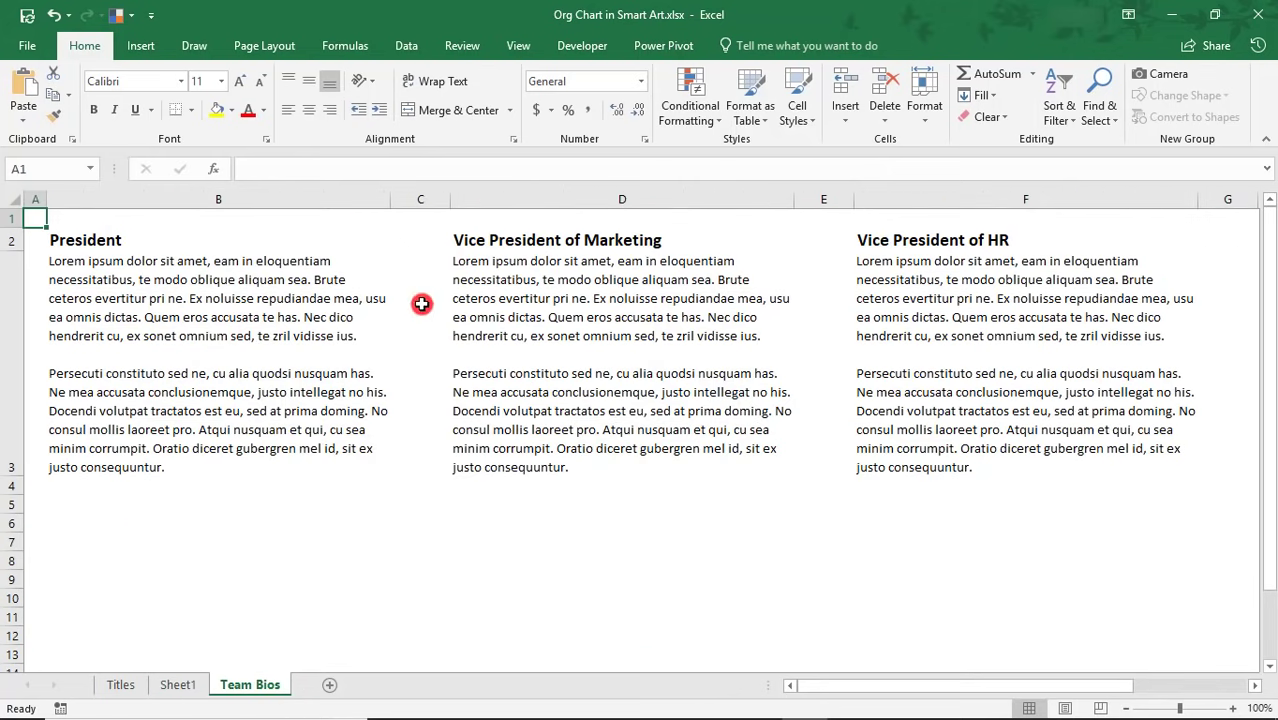
click(91, 172)
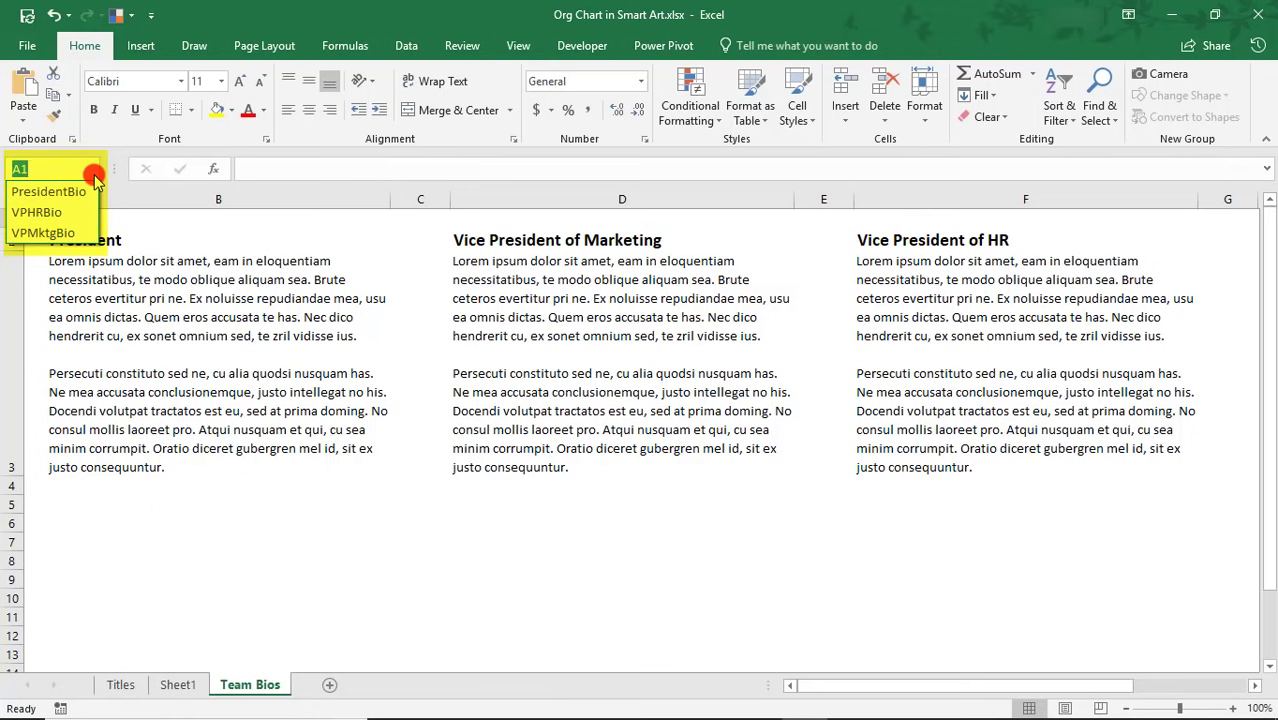
click(181, 690)
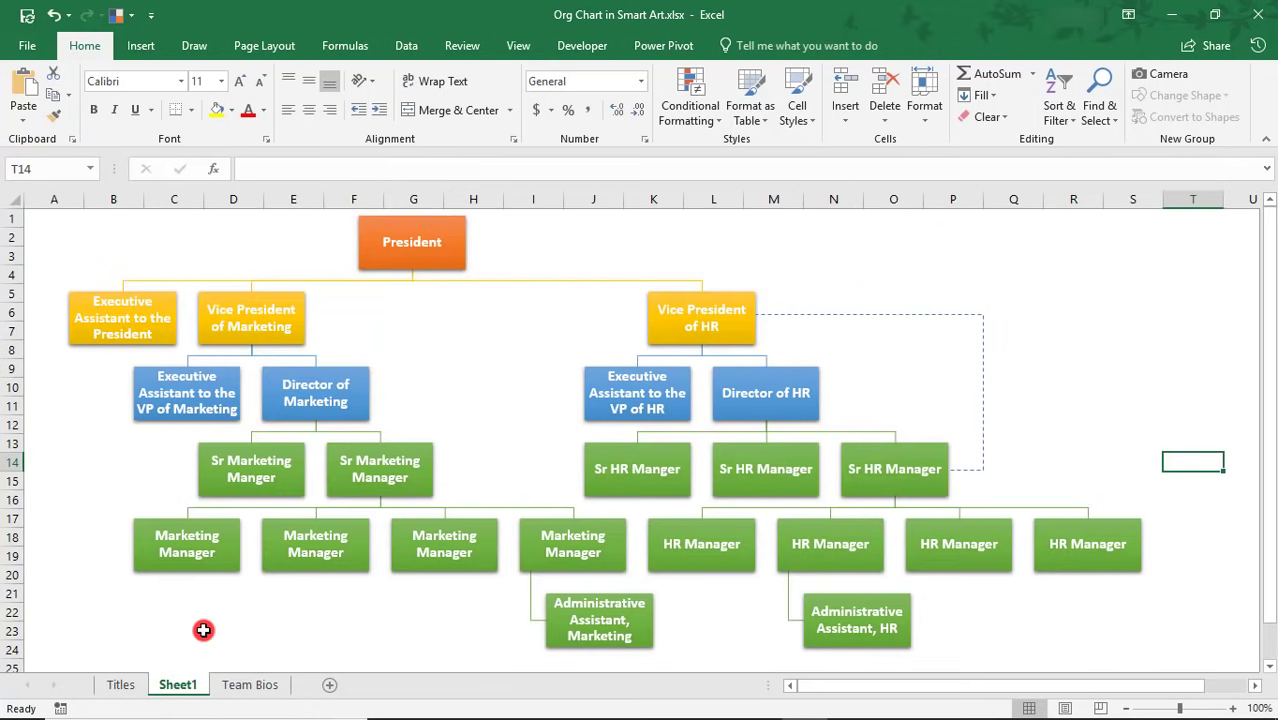
Link the President box to the defined name PresidentBio in this document, deselect the chart, and test the link.
click(456, 263)
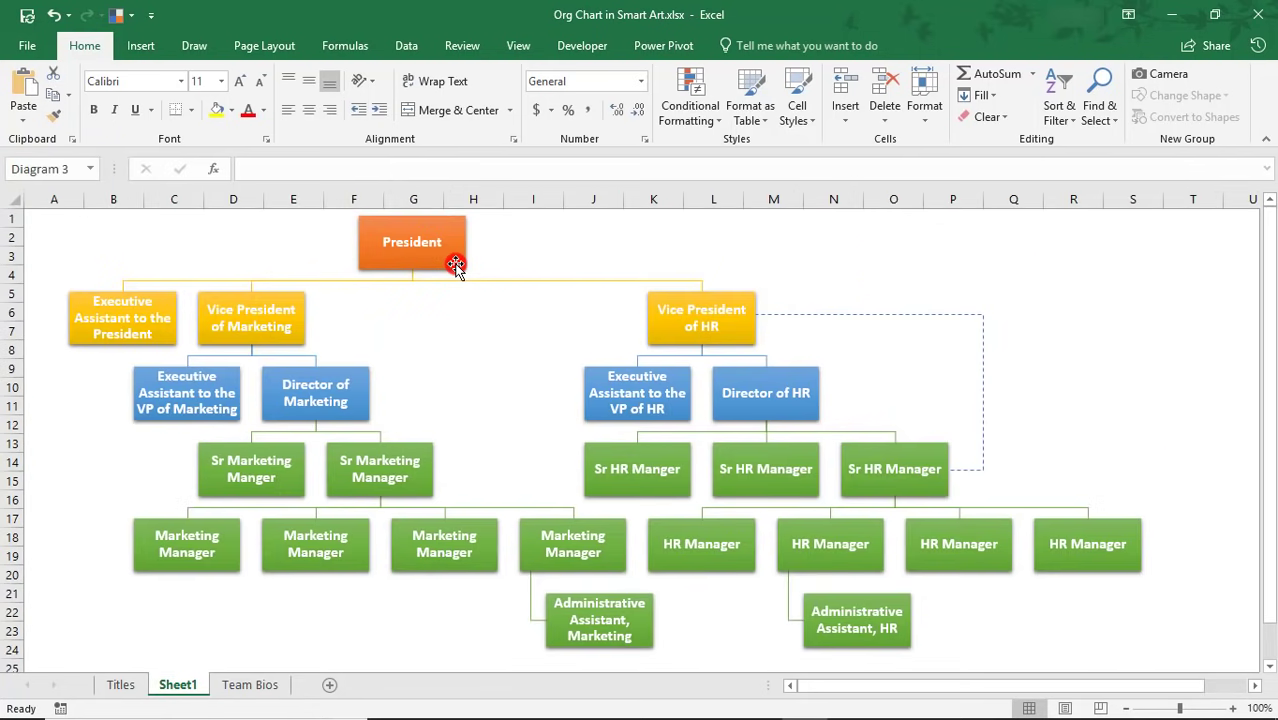
right_click(455, 263)
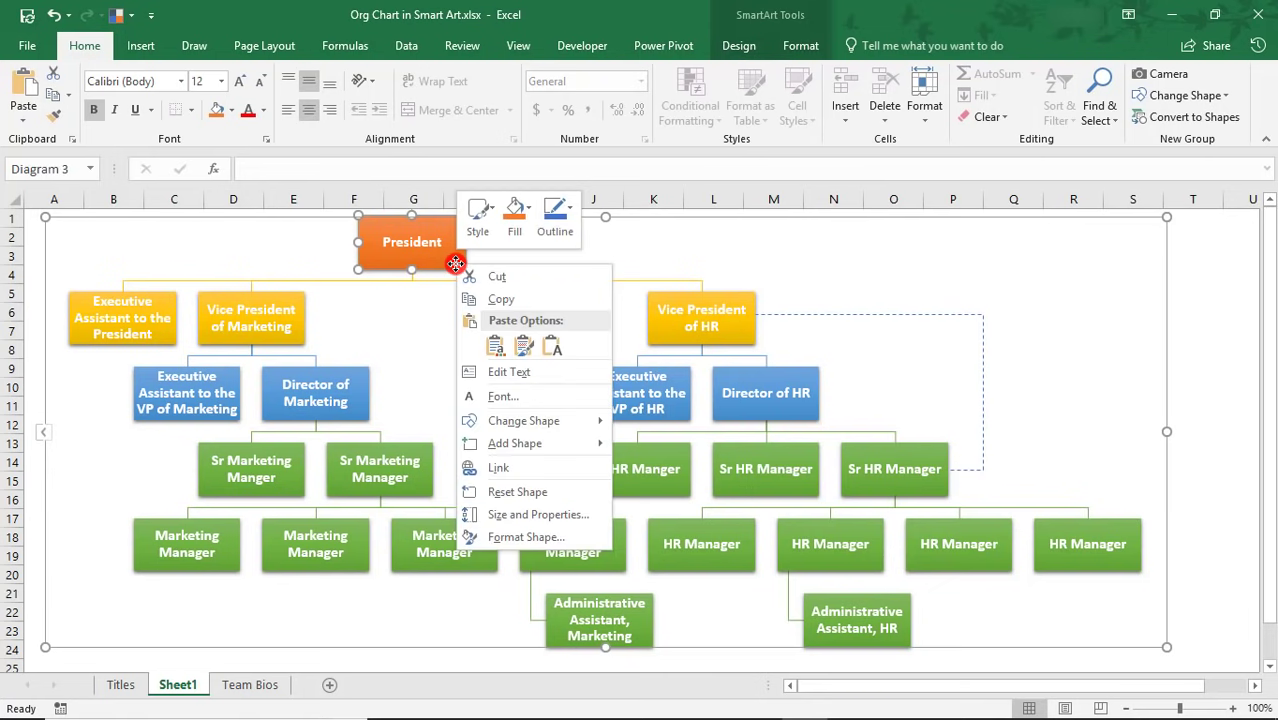
click(530, 478)
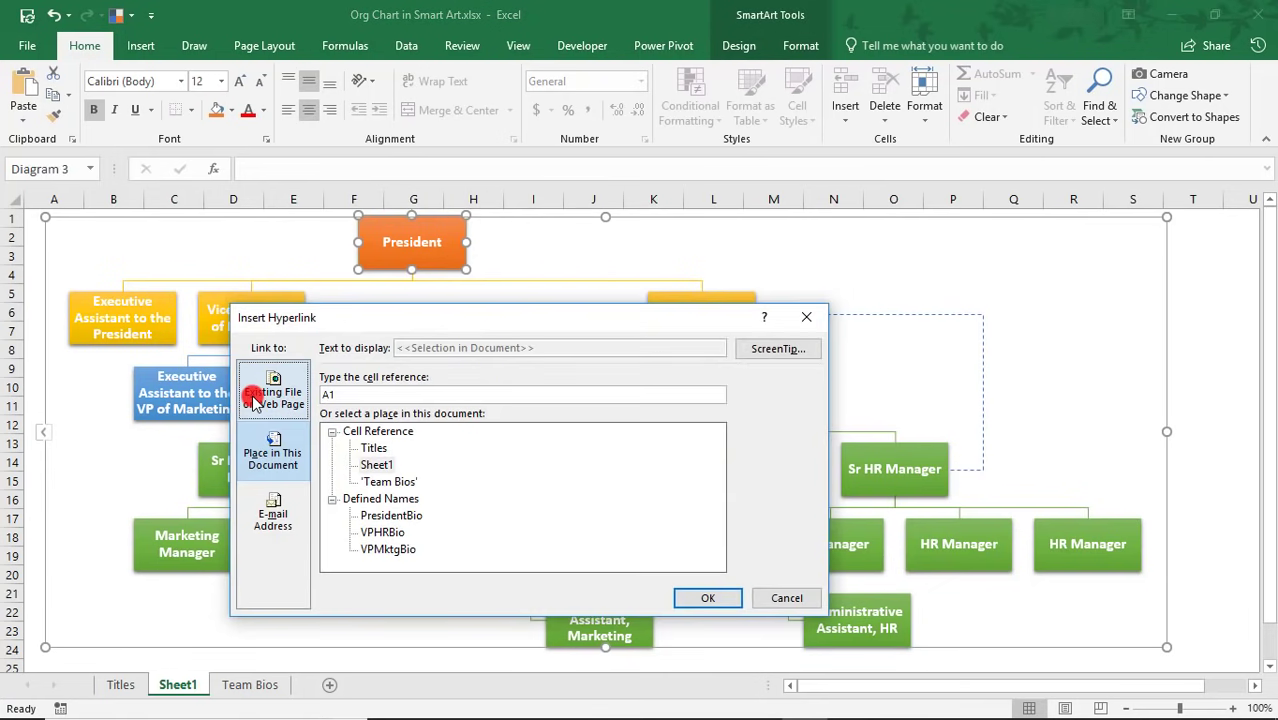
click(261, 397)
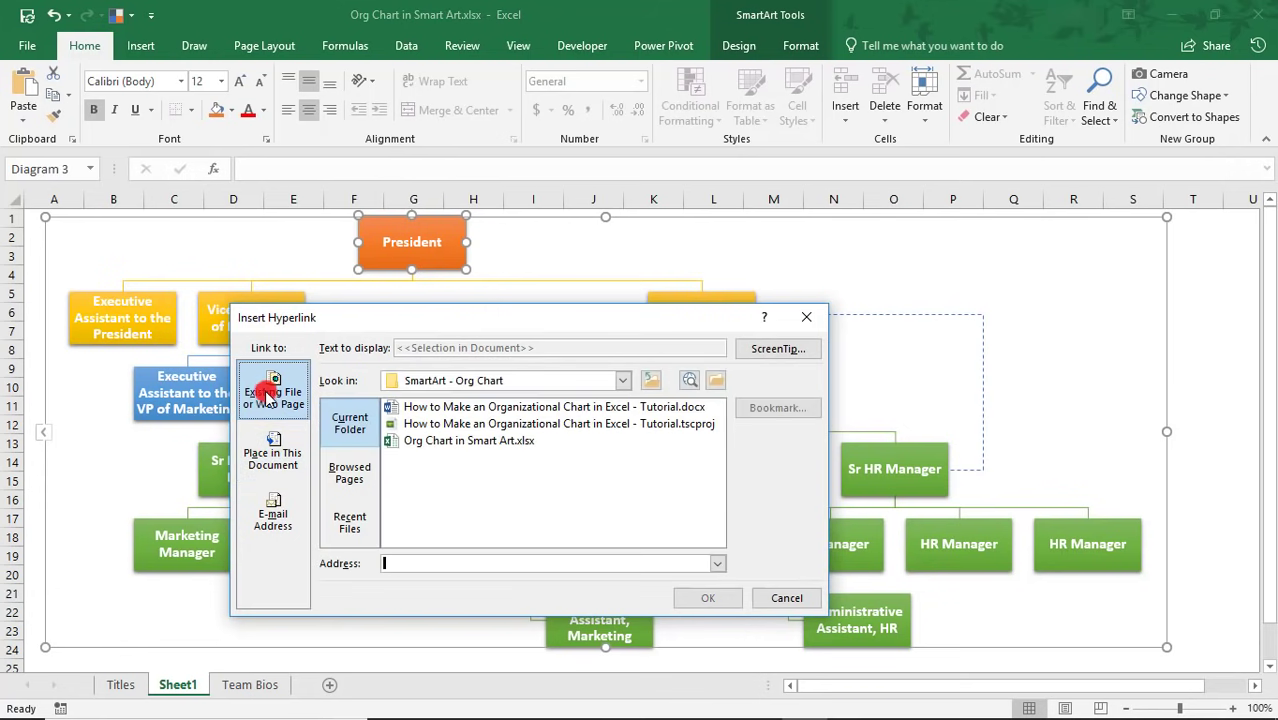
click(283, 455)
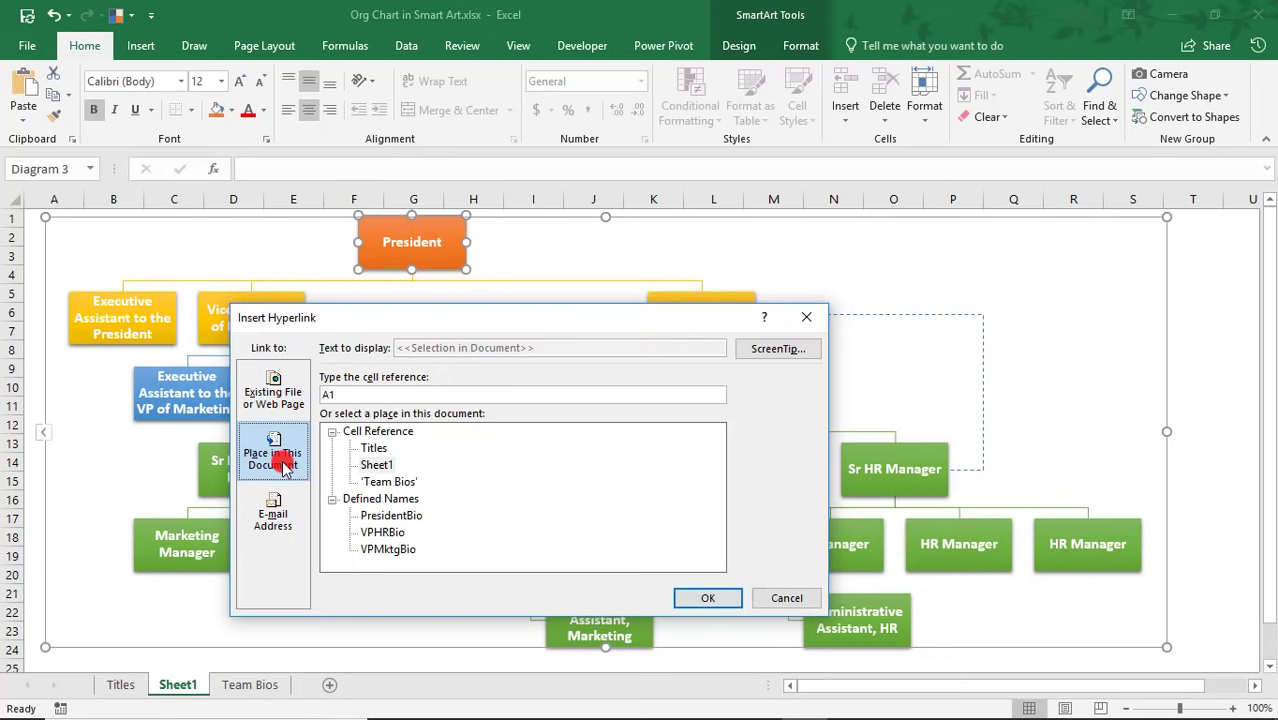
click(400, 516)
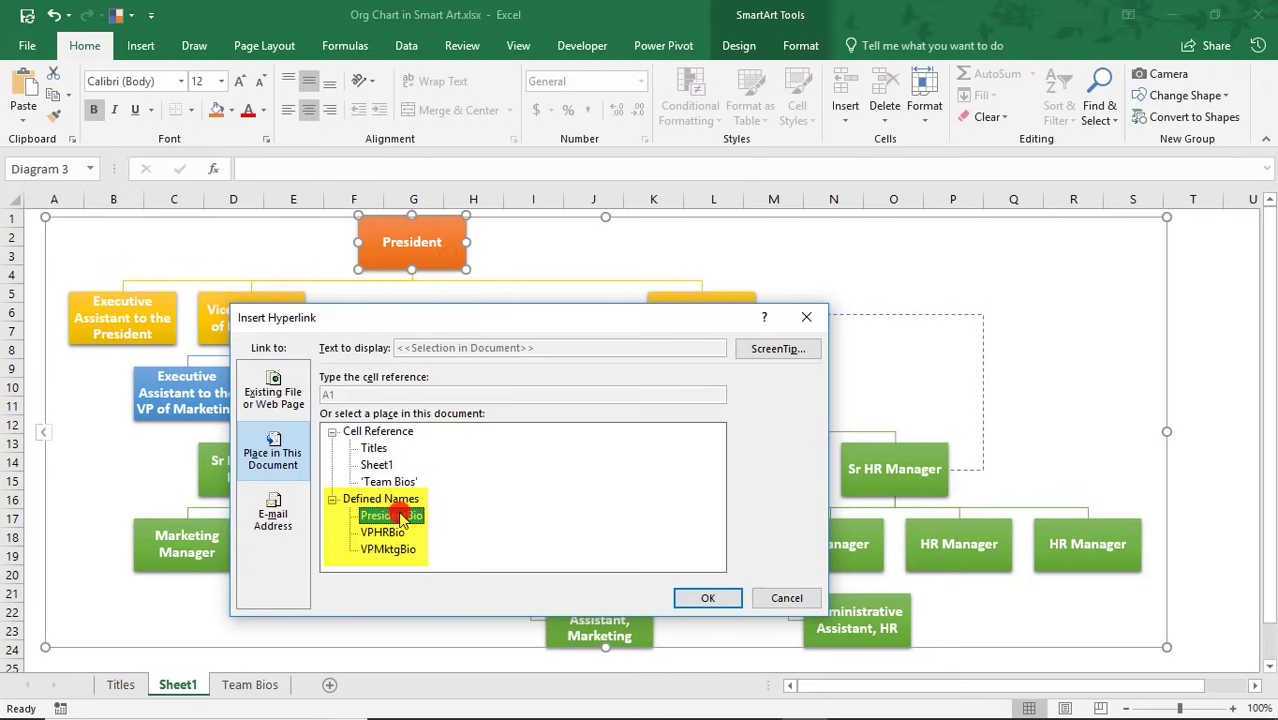
click(726, 600)
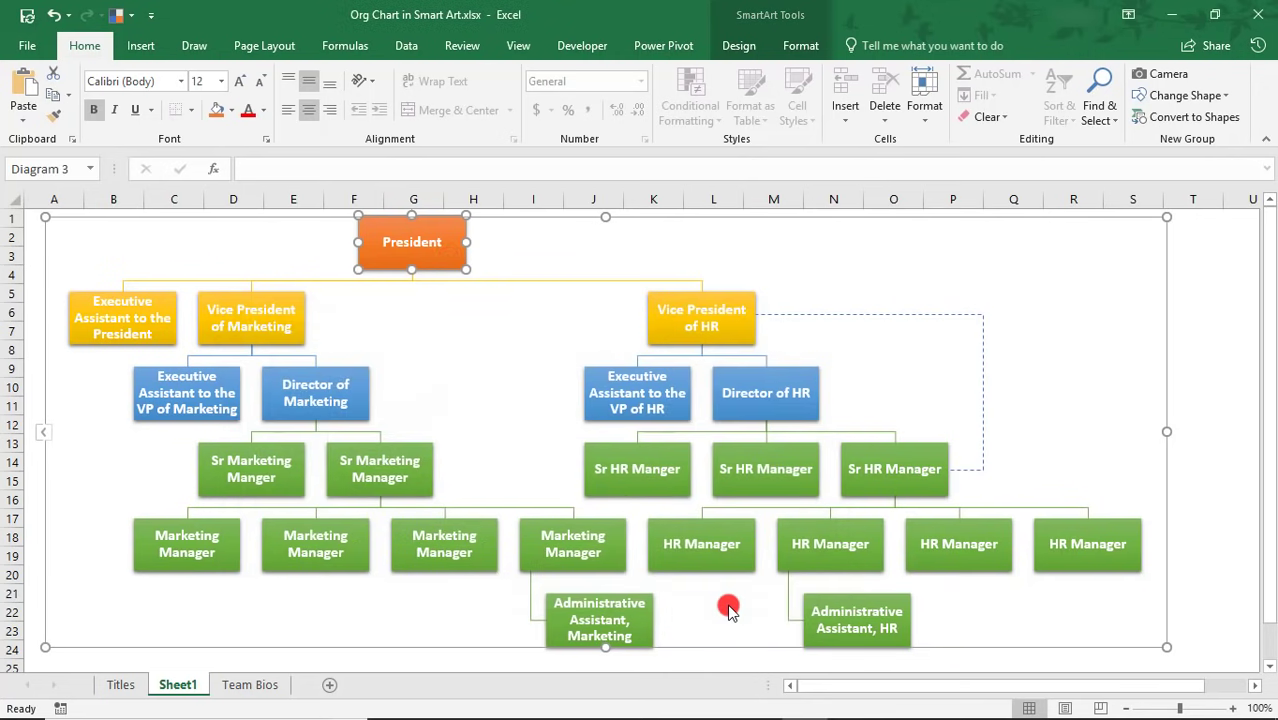
click(1176, 469)
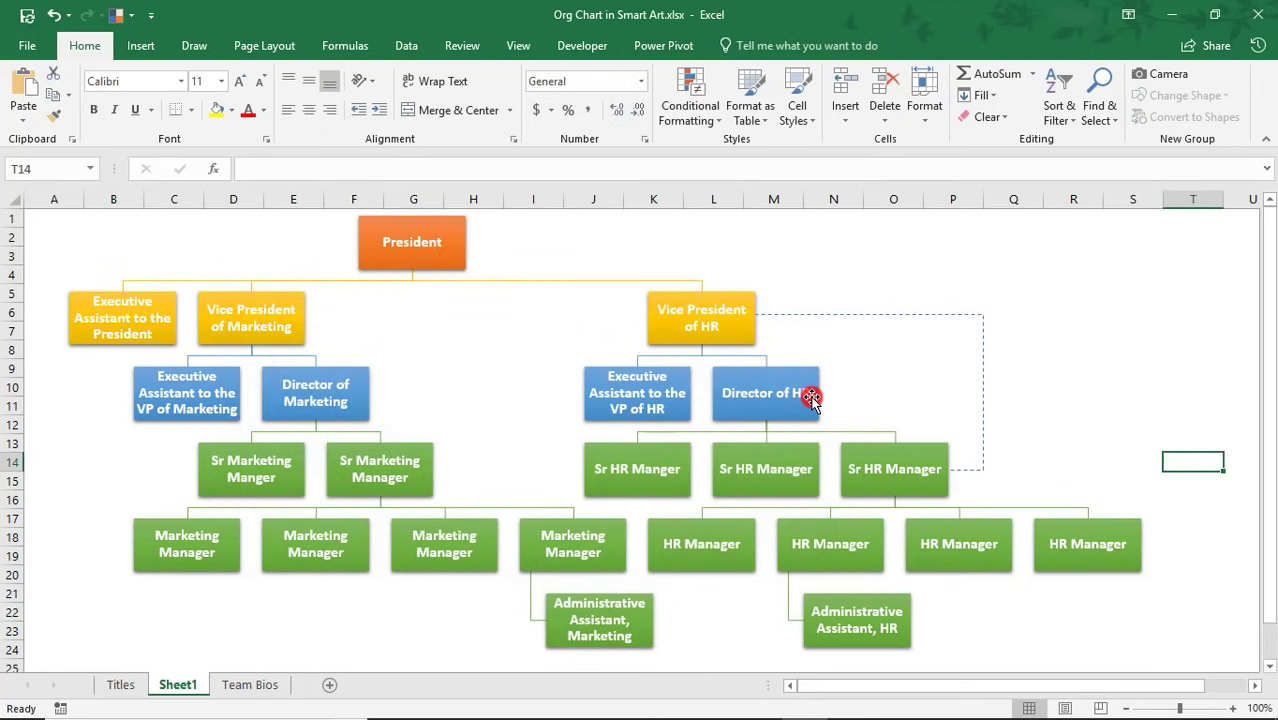
click(397, 245)
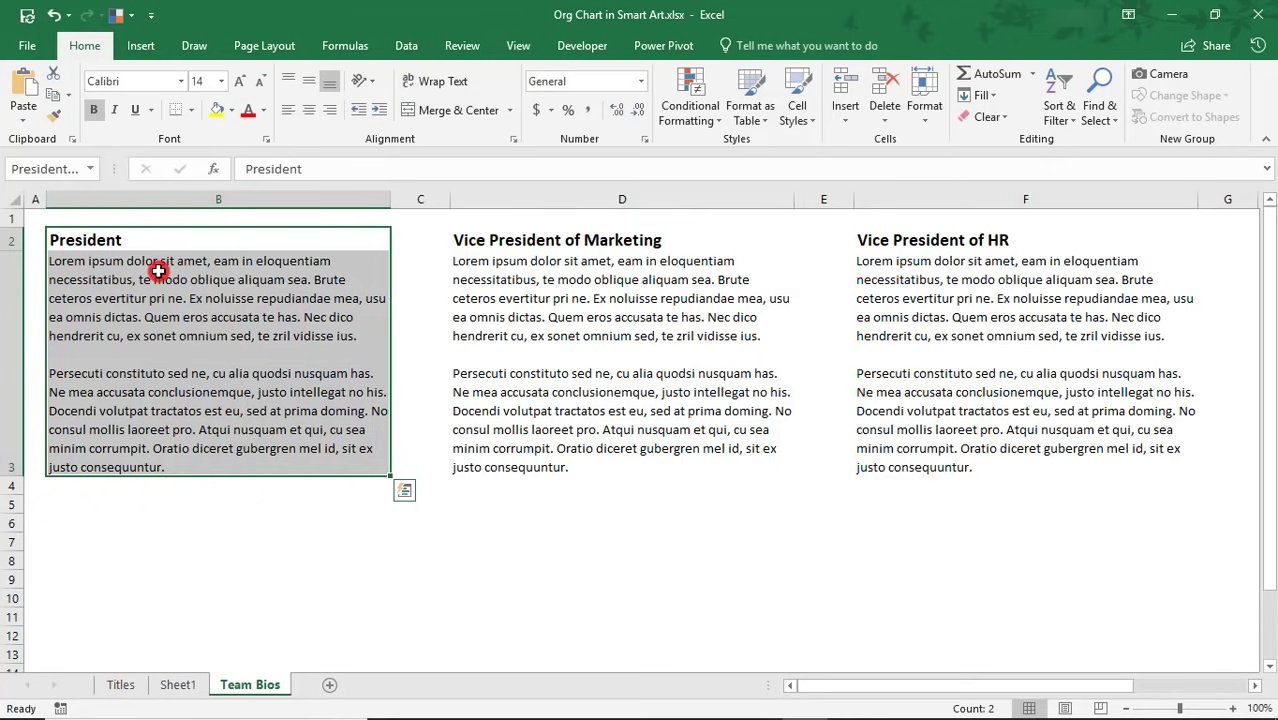